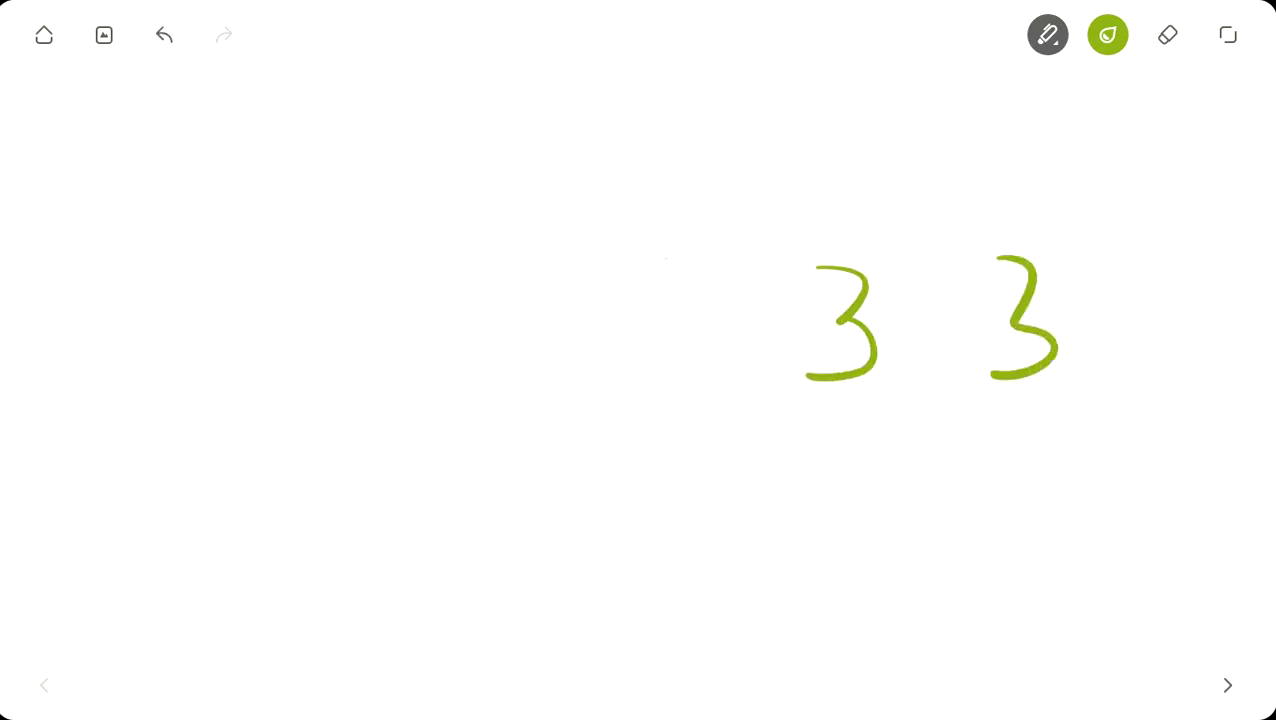
# Write + 89 under 33, underline it, and box the ones column of 3 and 9.
pyautogui.moveTo(737, 433); pyautogui.dragTo(725, 532)
pyautogui.moveTo(710, 478); pyautogui.dragTo(768, 476)
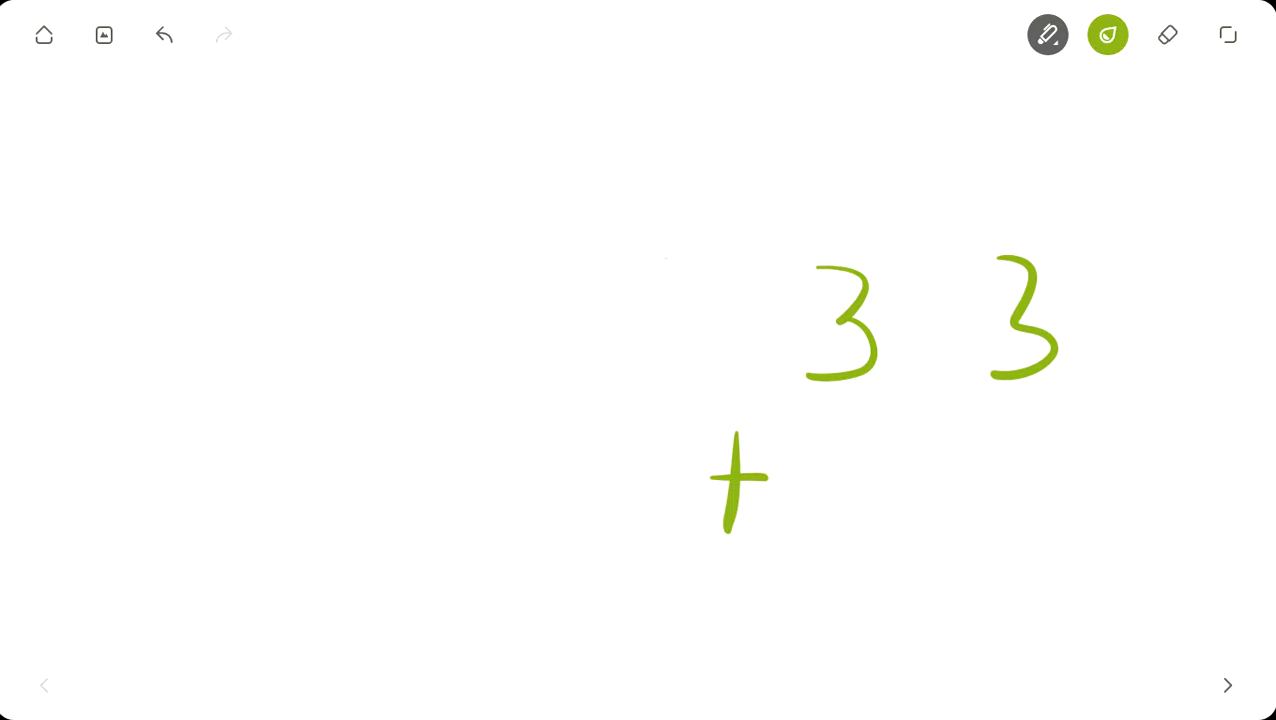
pyautogui.moveTo(872, 412)
pyautogui.mouseDown()
pyautogui.moveTo(846, 452)
pyautogui.moveTo(868, 448)
pyautogui.moveTo(880, 414)
pyautogui.mouseUp()
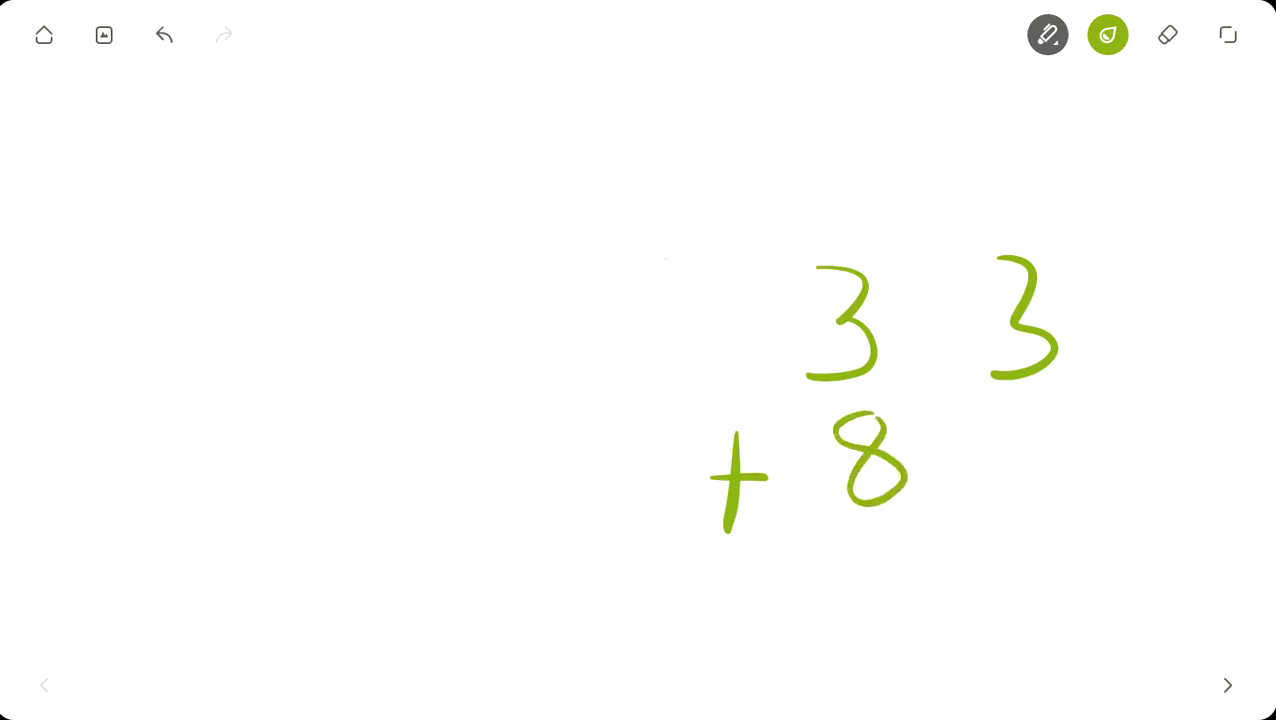
pyautogui.moveTo(1042, 410)
pyautogui.mouseDown()
pyautogui.moveTo(994, 438)
pyautogui.moveTo(1020, 508)
pyautogui.mouseUp()
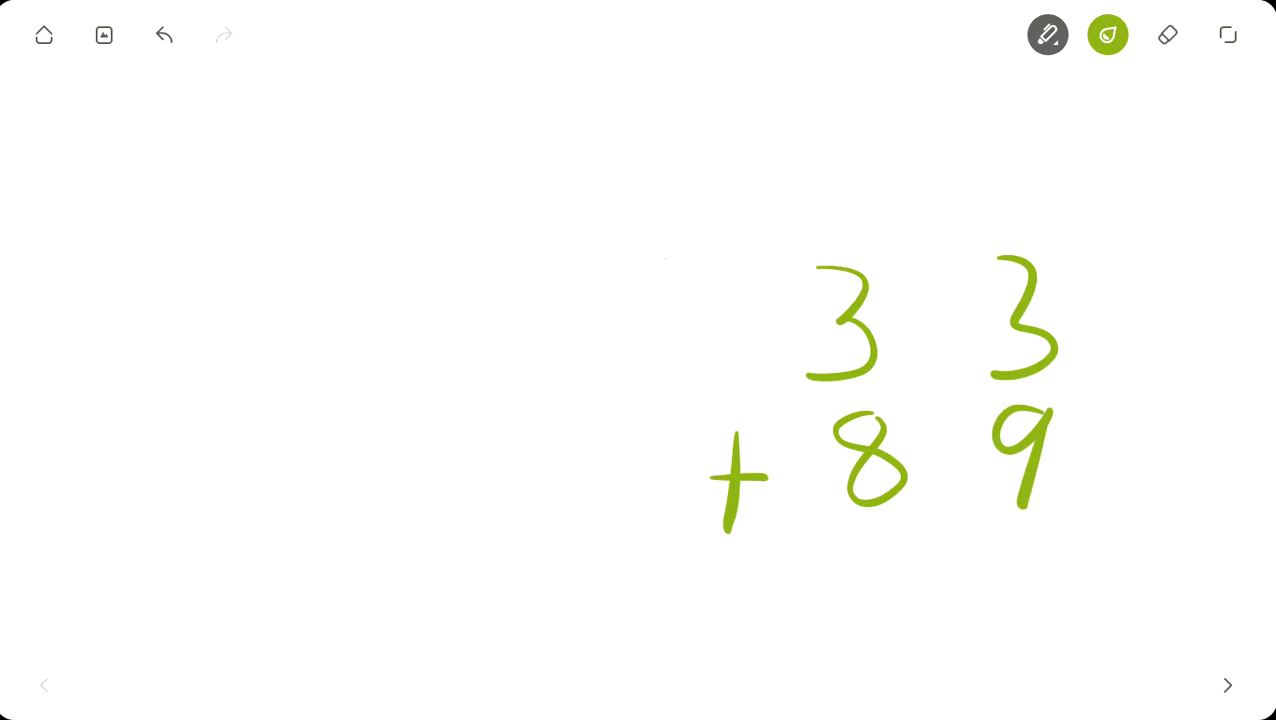
pyautogui.moveTo(745, 547); pyautogui.dragTo(1132, 522)
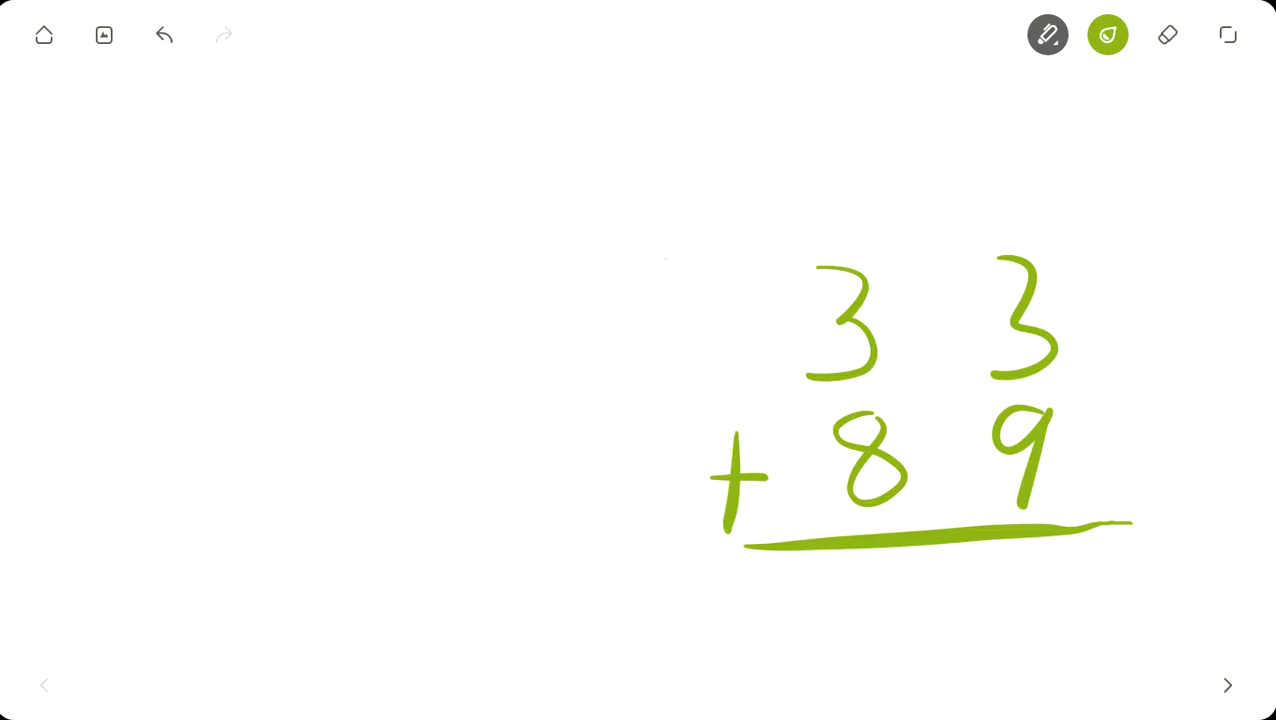
pyautogui.moveTo(941, 525)
pyautogui.mouseDown()
pyautogui.moveTo(936, 210)
pyautogui.moveTo(1131, 212)
pyautogui.moveTo(1139, 518)
pyautogui.mouseUp()
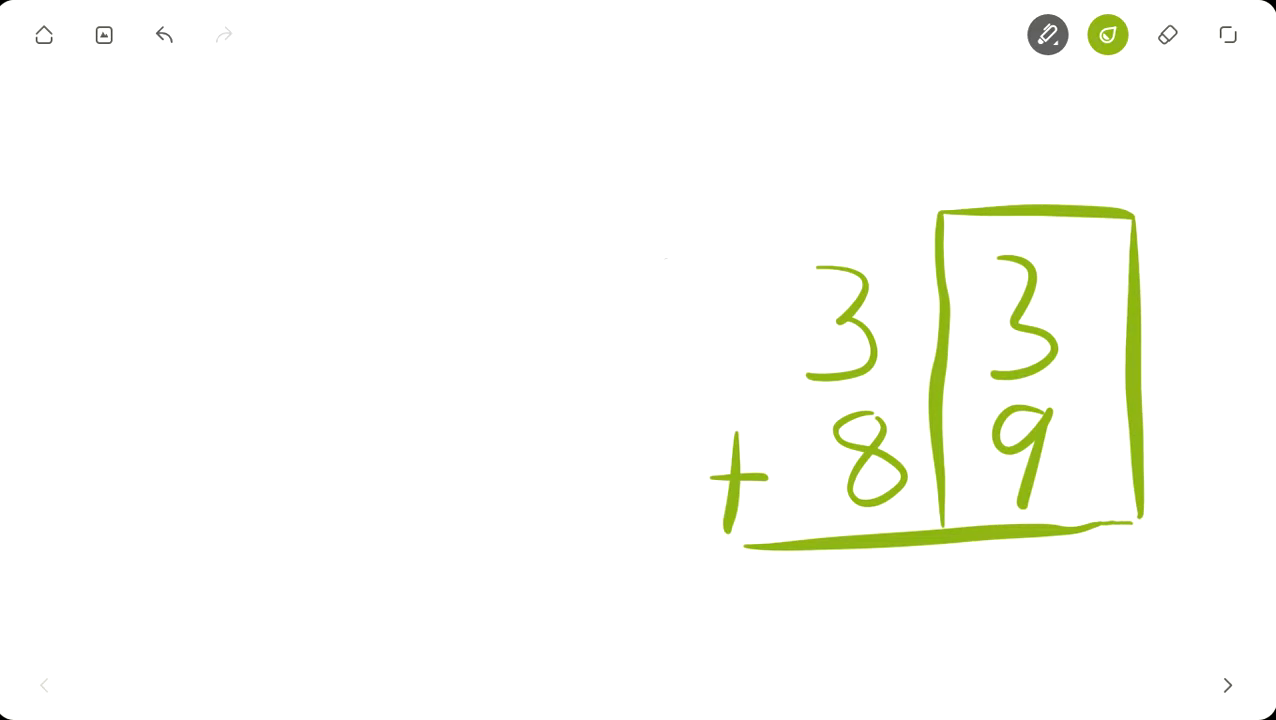
# Box the tens column, add two side dashes, note 12 at top right, and write 2 under the ones.
pyautogui.moveTo(940, 212)
pyautogui.mouseDown()
pyautogui.moveTo(758, 197)
pyautogui.moveTo(781, 540)
pyautogui.mouseUp()
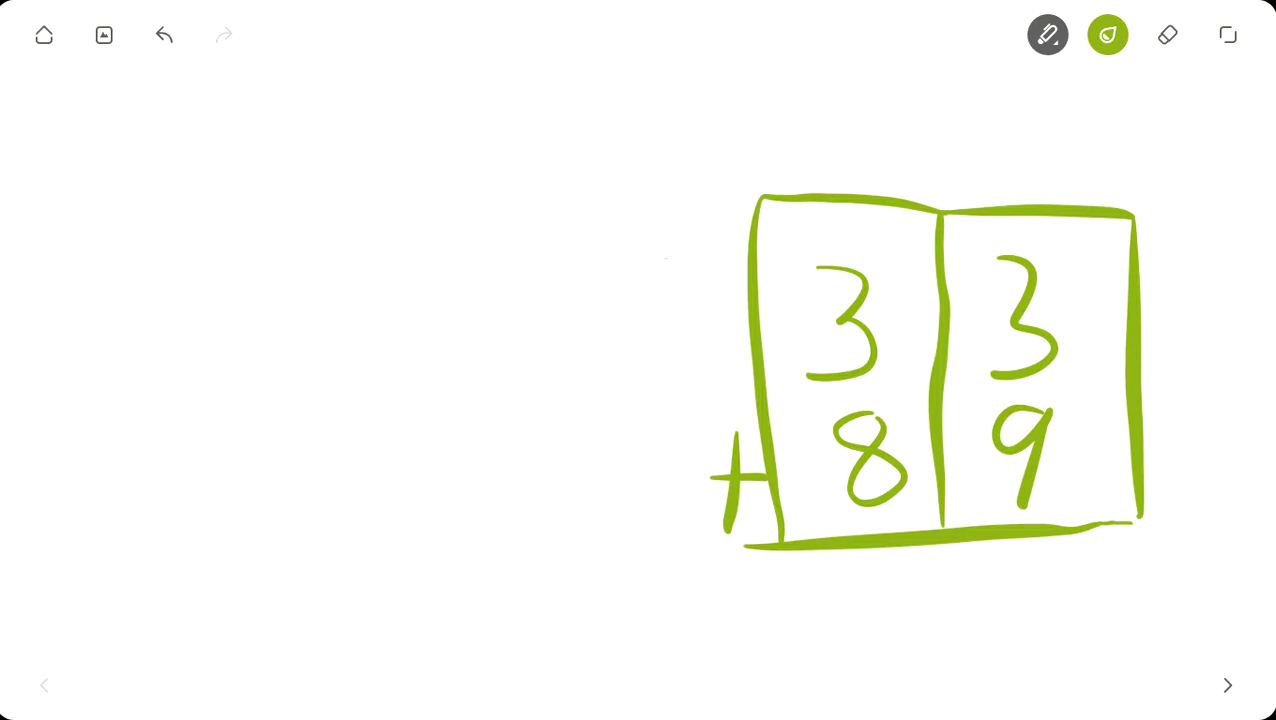
pyautogui.moveTo(1172, 290); pyautogui.dragTo(1206, 289)
pyautogui.moveTo(1188, 446); pyautogui.dragTo(1218, 445)
pyautogui.moveTo(1184, 116); pyautogui.dragTo(1192, 153)
pyautogui.moveTo(1206, 116)
pyautogui.mouseDown()
pyautogui.moveTo(1236, 120)
pyautogui.moveTo(1274, 157)
pyautogui.mouseUp()
pyautogui.moveTo(1024, 574)
pyautogui.mouseDown()
pyautogui.moveTo(1045, 654)
pyautogui.moveTo(1115, 646)
pyautogui.mouseUp()
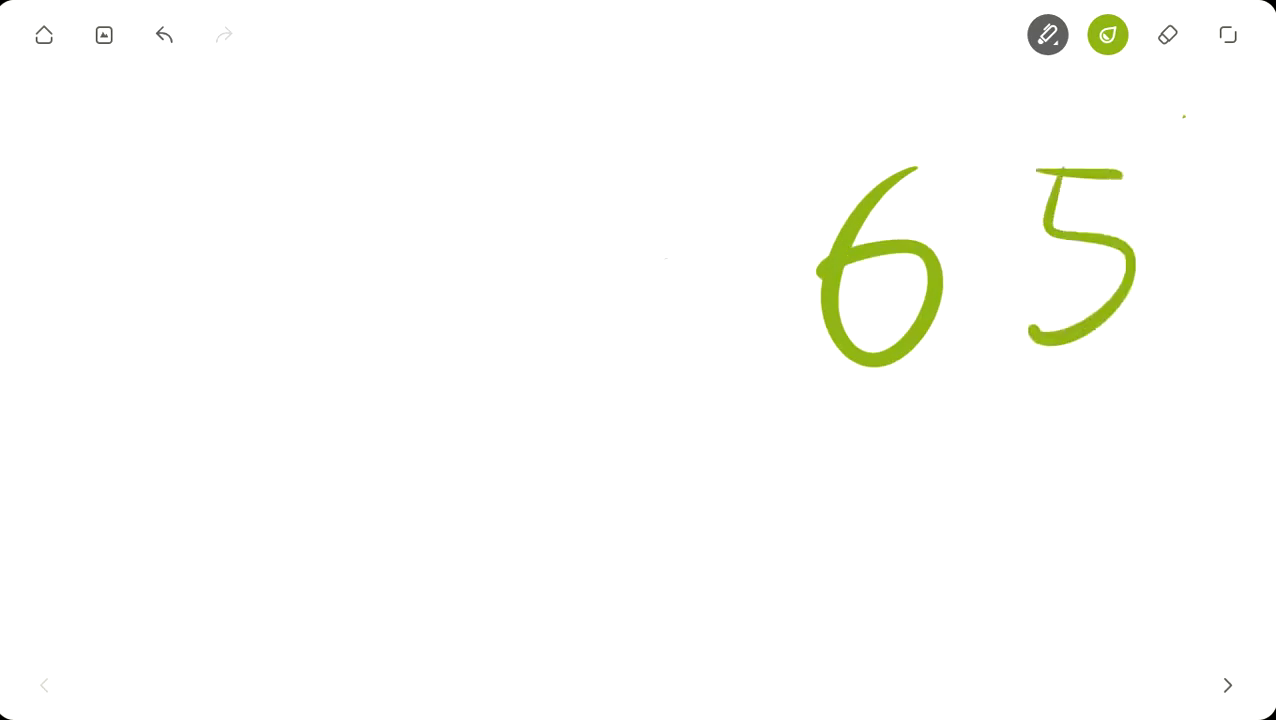
# Write + 77 beneath 65, underline it, and draw a line dividing tens from ones.
pyautogui.moveTo(812, 451)
pyautogui.mouseDown()
pyautogui.moveTo(889, 422)
pyautogui.moveTo(838, 568)
pyautogui.mouseUp()
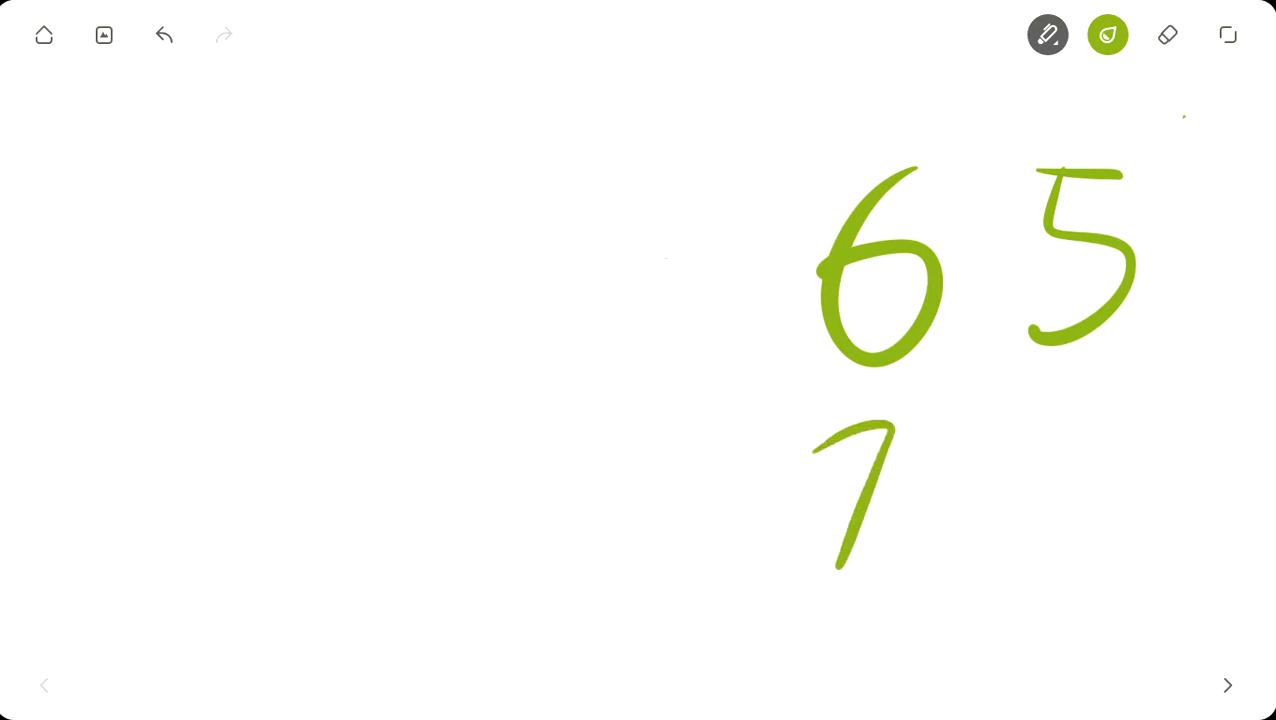
pyautogui.moveTo(1040, 420); pyautogui.dragTo(1144, 397)
pyautogui.moveTo(1144, 397); pyautogui.dragTo(1080, 532)
pyautogui.moveTo(716, 428); pyautogui.dragTo(714, 534)
pyautogui.moveTo(676, 486); pyautogui.dragTo(749, 484)
pyautogui.moveTo(766, 582); pyautogui.dragTo(1185, 545)
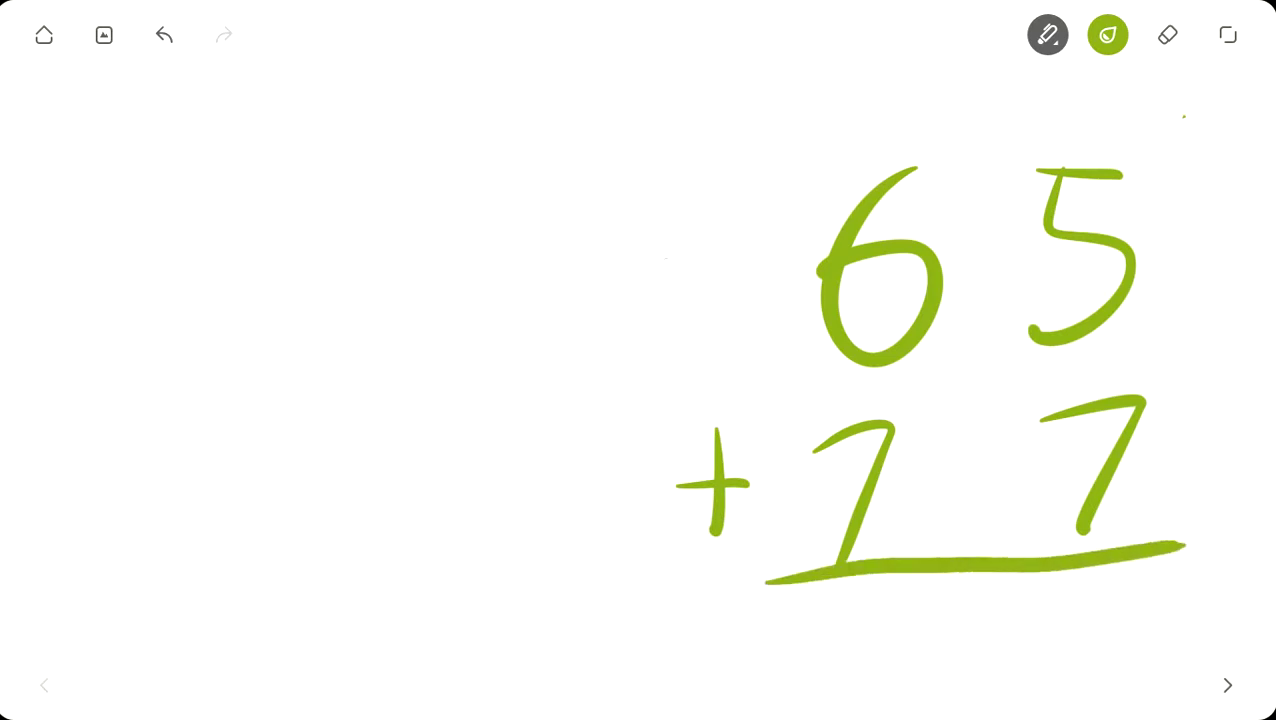
pyautogui.moveTo(978, 156); pyautogui.dragTo(981, 522)
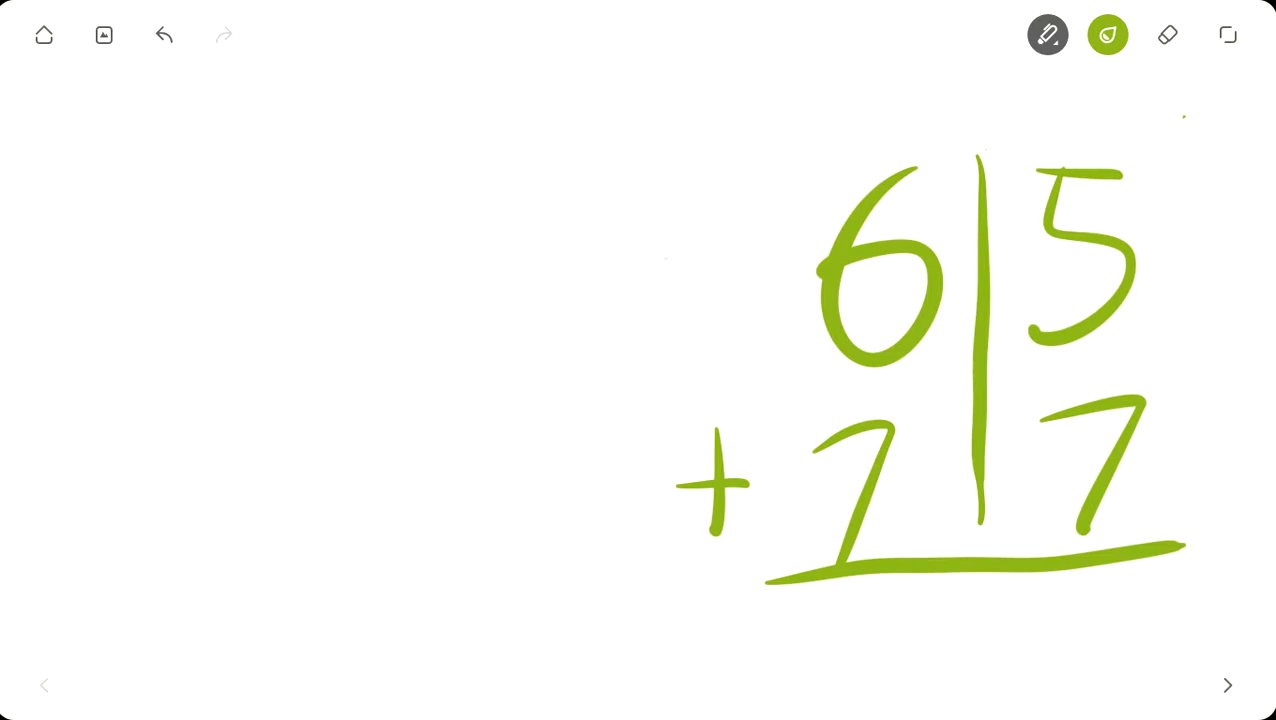
# Box both columns, note 12 with its 2 circled, and write 2 under the ones column.
pyautogui.moveTo(985, 147)
pyautogui.mouseDown()
pyautogui.moveTo(1212, 162)
pyautogui.moveTo(1182, 544)
pyautogui.mouseUp()
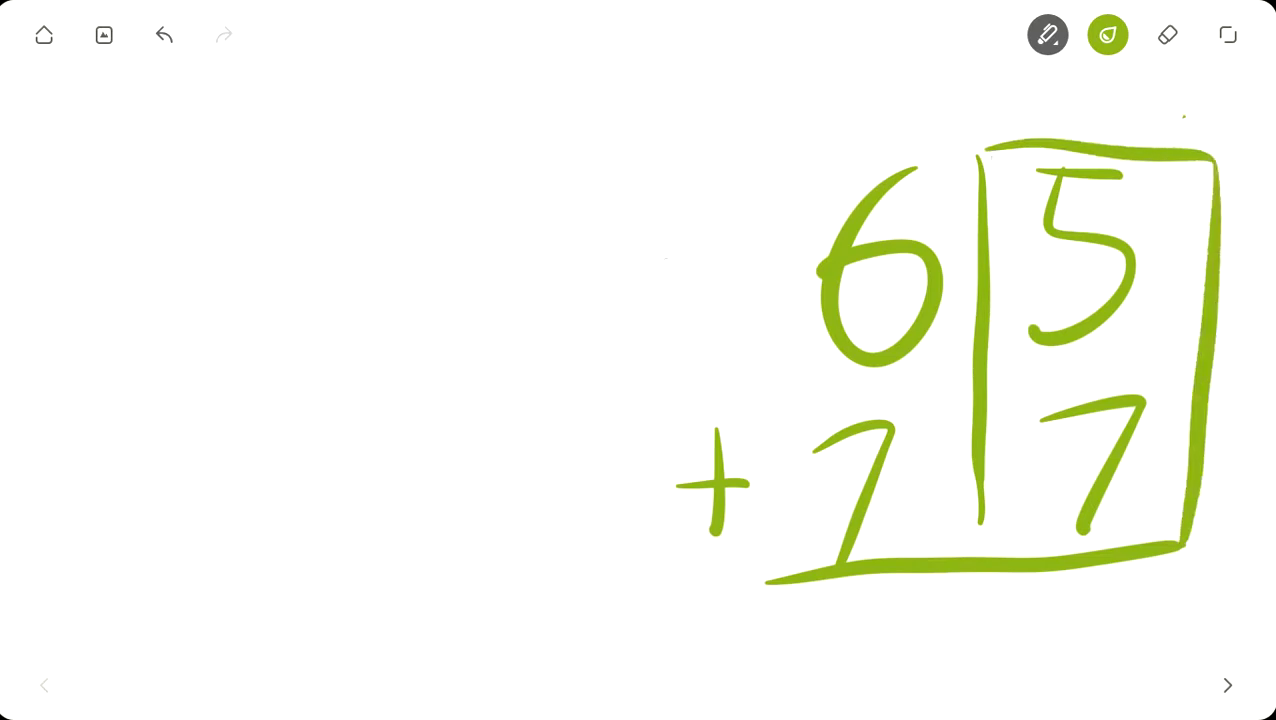
pyautogui.moveTo(992, 155)
pyautogui.mouseDown()
pyautogui.moveTo(768, 152)
pyautogui.moveTo(740, 318)
pyautogui.moveTo(789, 574)
pyautogui.mouseUp()
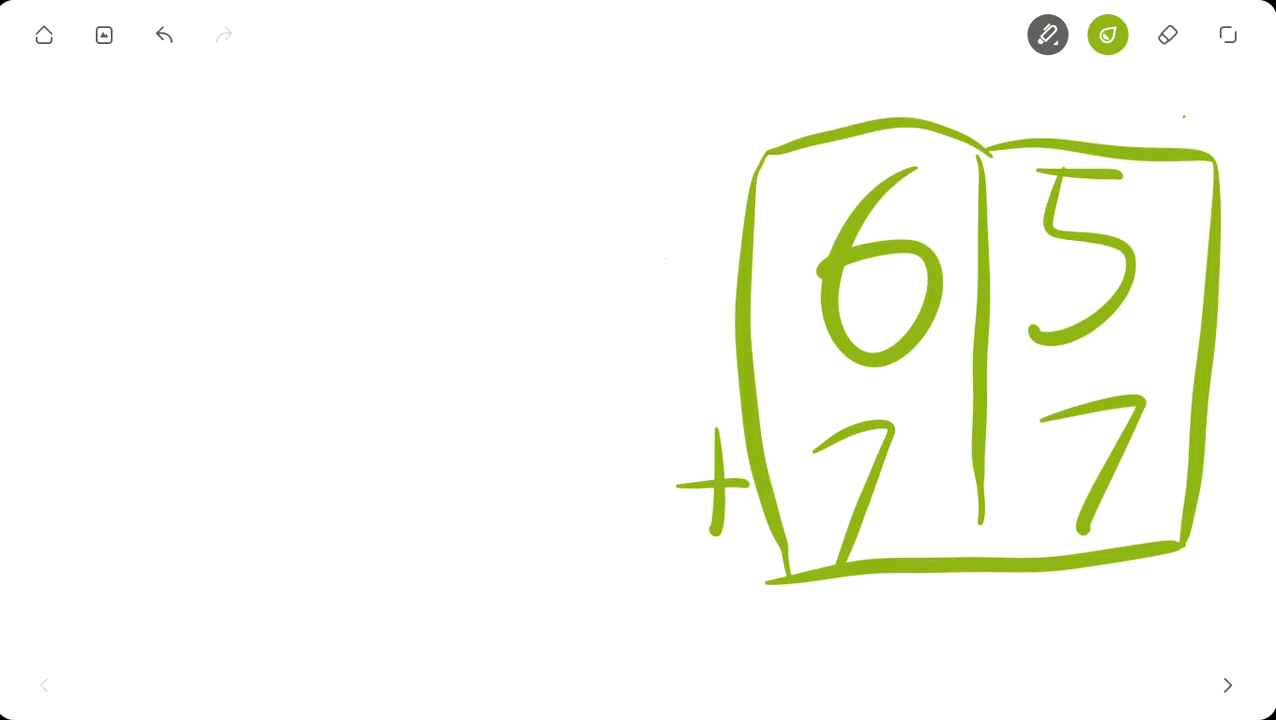
pyautogui.moveTo(411, 118); pyautogui.dragTo(418, 204)
pyautogui.moveTo(456, 124); pyautogui.dragTo(544, 175)
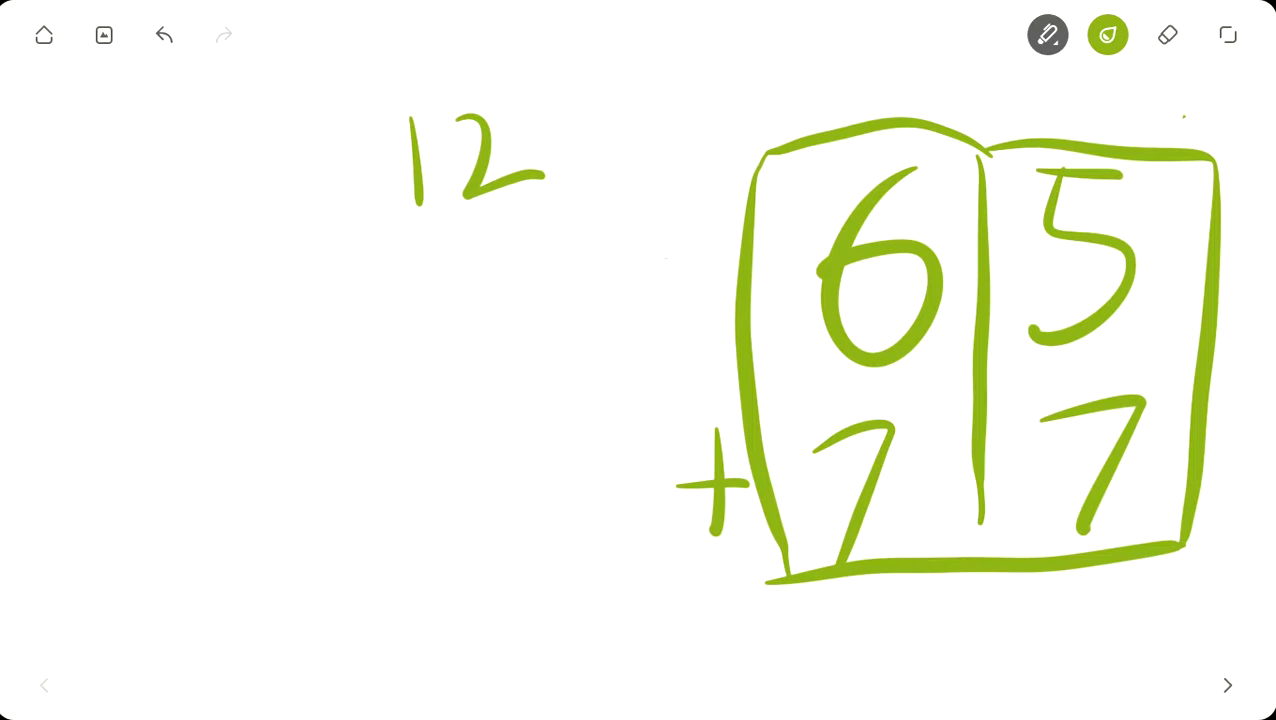
pyautogui.moveTo(460, 95)
pyautogui.mouseDown()
pyautogui.moveTo(448, 200)
pyautogui.moveTo(470, 88)
pyautogui.mouseUp()
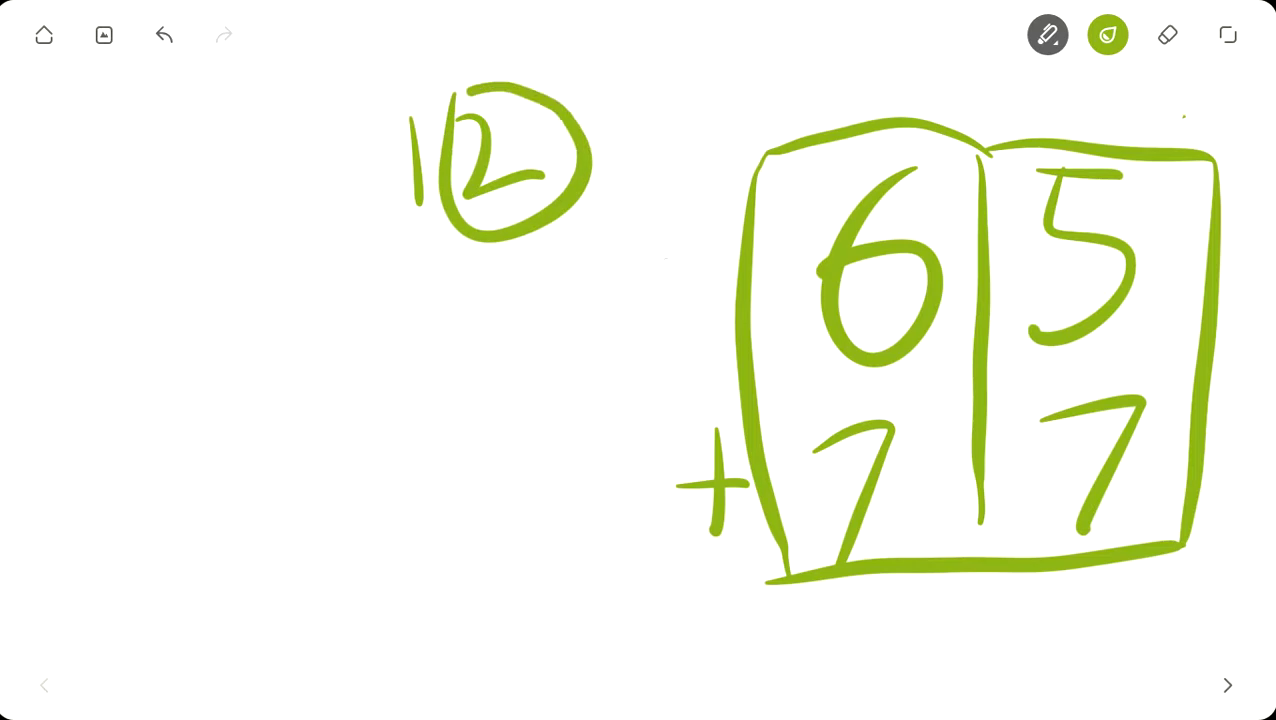
pyautogui.moveTo(1093, 597)
pyautogui.mouseDown()
pyautogui.moveTo(1085, 688)
pyautogui.moveTo(1185, 660)
pyautogui.mouseUp()
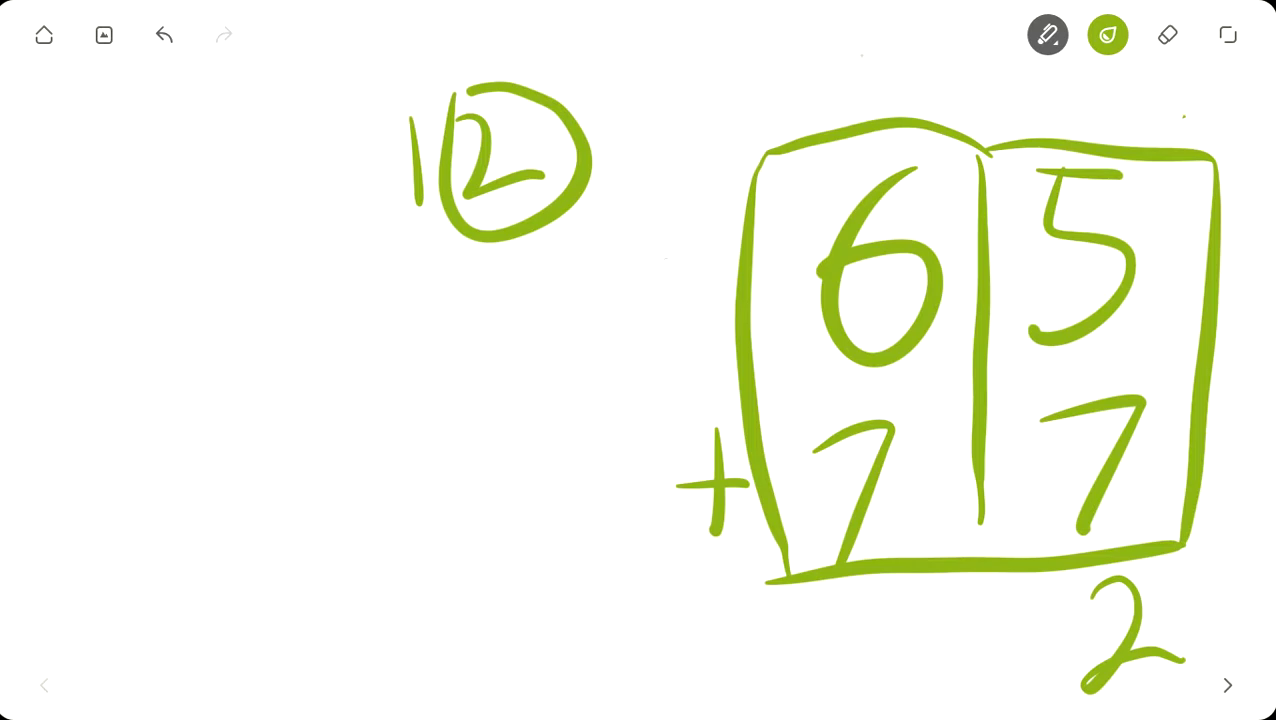
# Add the carried 1 above the tens, write 14 below to give 142, and select the eraser.
pyautogui.moveTo(862, 55); pyautogui.dragTo(867, 106)
pyautogui.moveTo(802, 594); pyautogui.dragTo(797, 690)
pyautogui.moveTo(862, 590); pyautogui.dragTo(952, 647)
pyautogui.moveTo(913, 598); pyautogui.dragTo(913, 688)
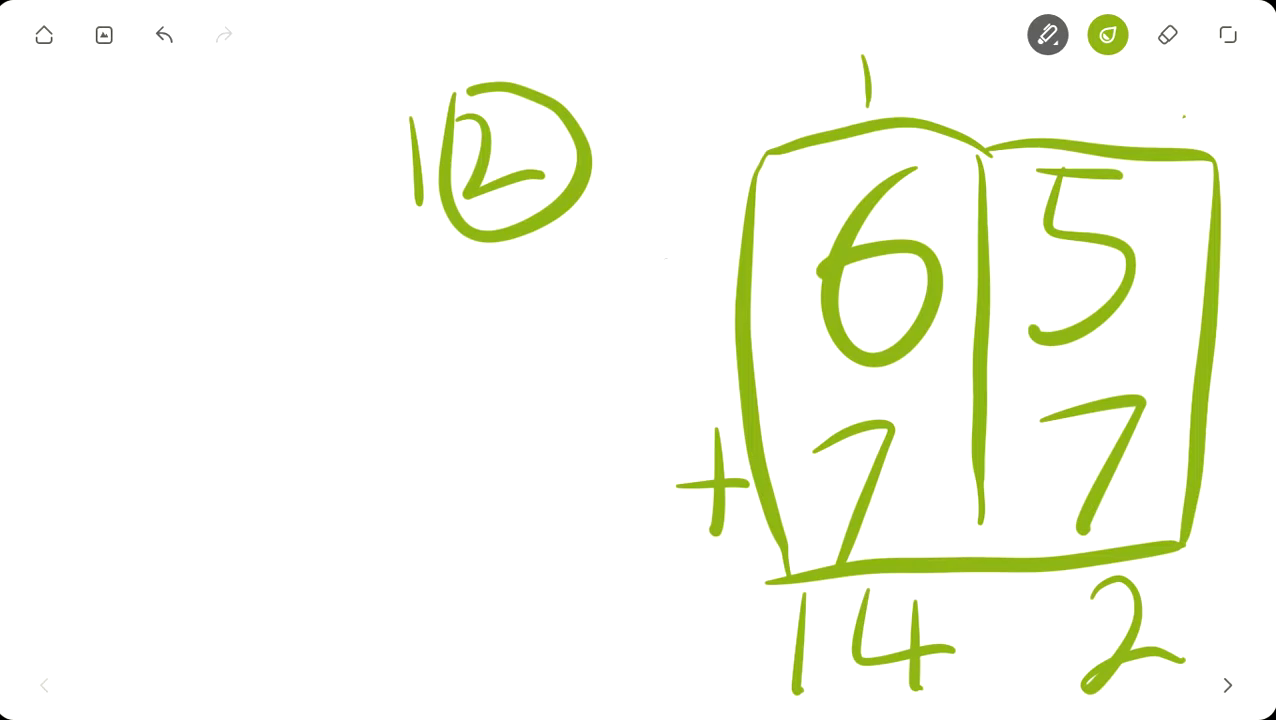
pyautogui.click(1168, 35)
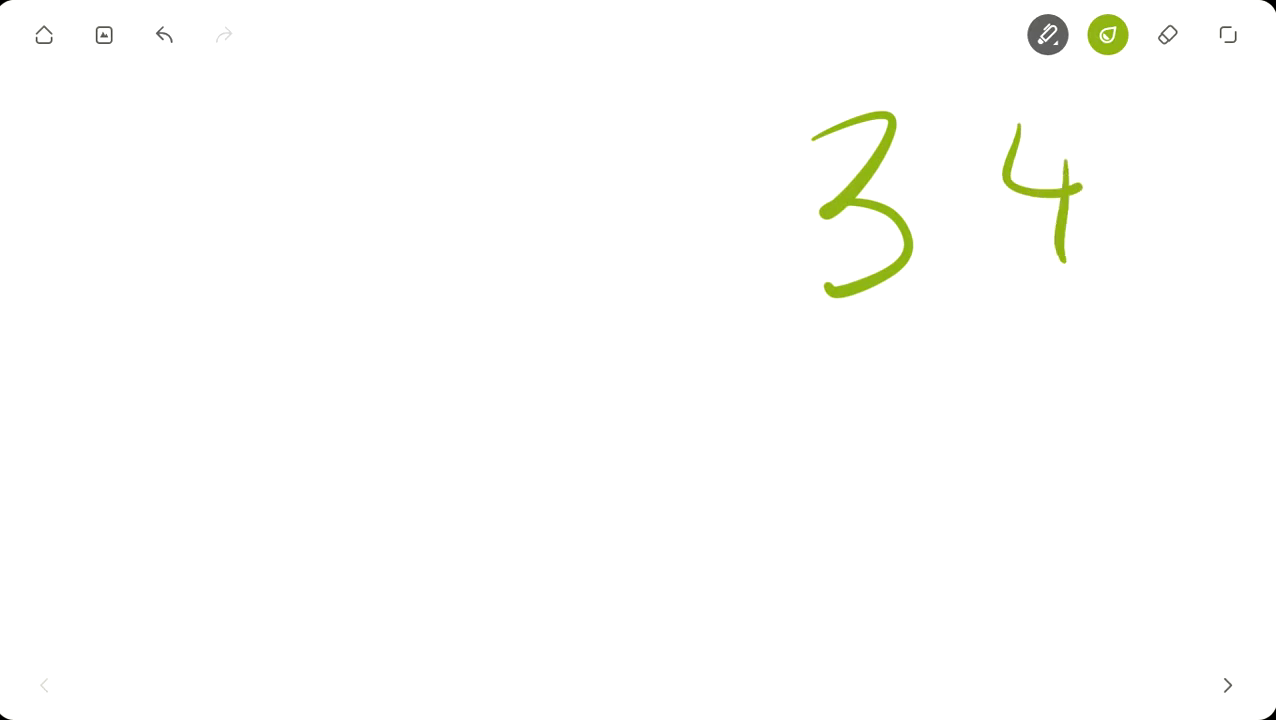
# Finish 341, write + 919 beneath it, draw the sum line, and box the right-hand columns.
pyautogui.moveTo(1192, 120); pyautogui.dragTo(1190, 266)
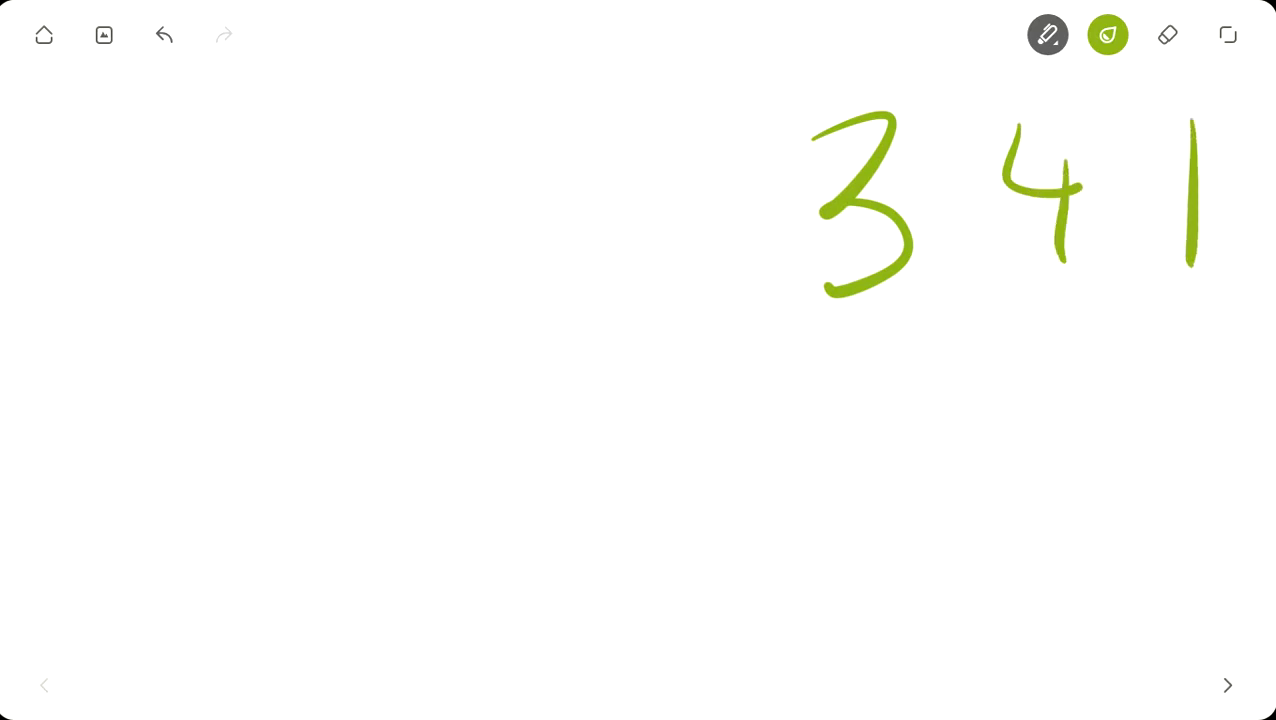
pyautogui.moveTo(620, 365); pyautogui.dragTo(615, 469)
pyautogui.moveTo(592, 418); pyautogui.dragTo(672, 407)
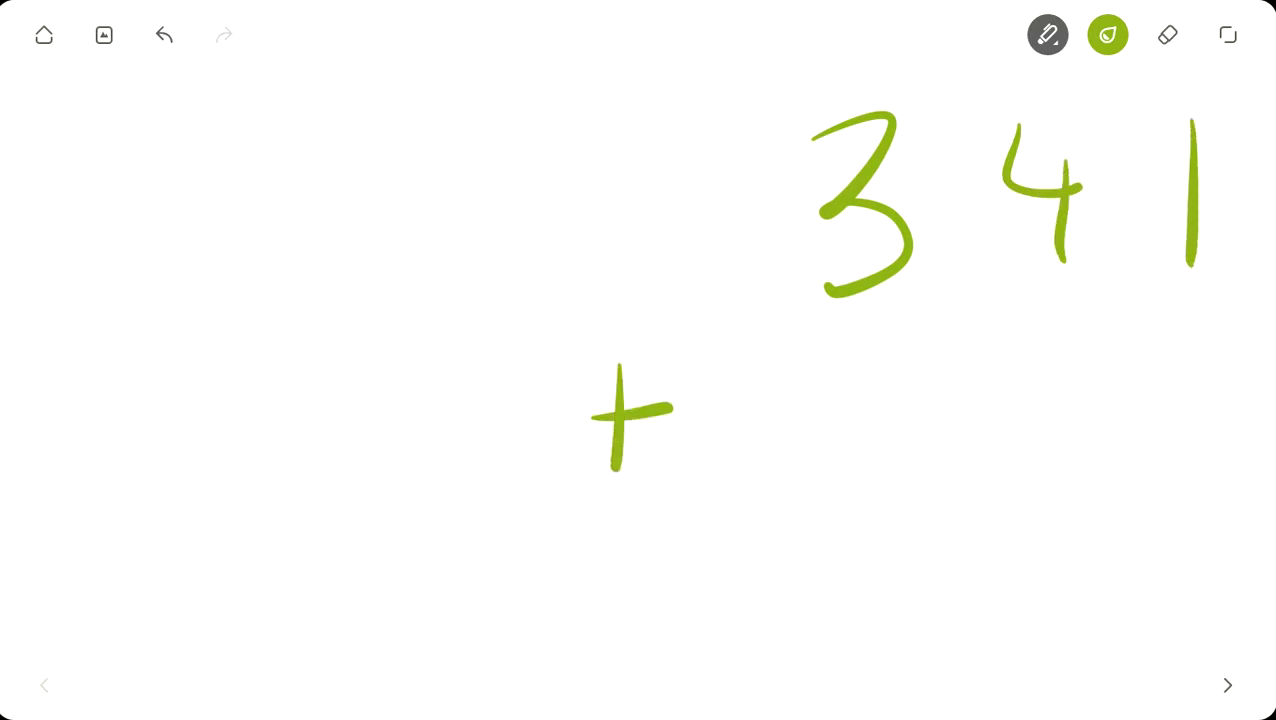
pyautogui.moveTo(862, 336)
pyautogui.mouseDown()
pyautogui.moveTo(849, 388)
pyautogui.moveTo(874, 449)
pyautogui.mouseUp()
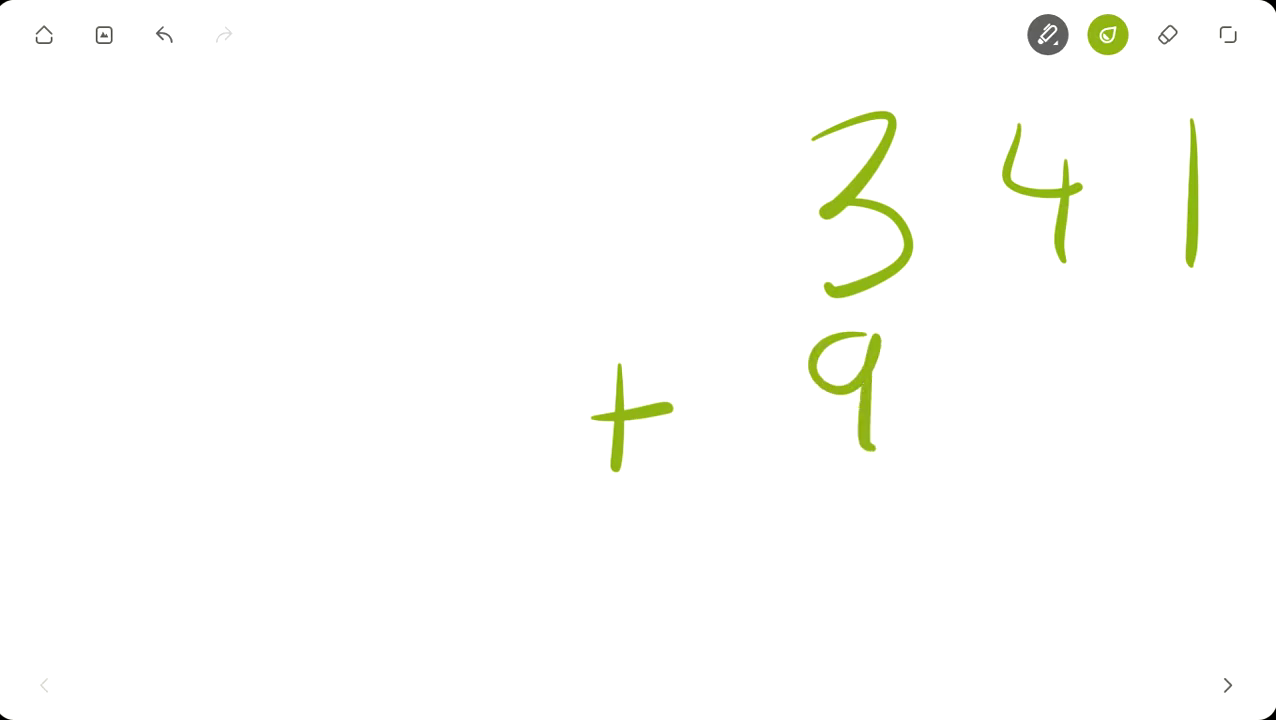
pyautogui.moveTo(1055, 324); pyautogui.dragTo(1051, 422)
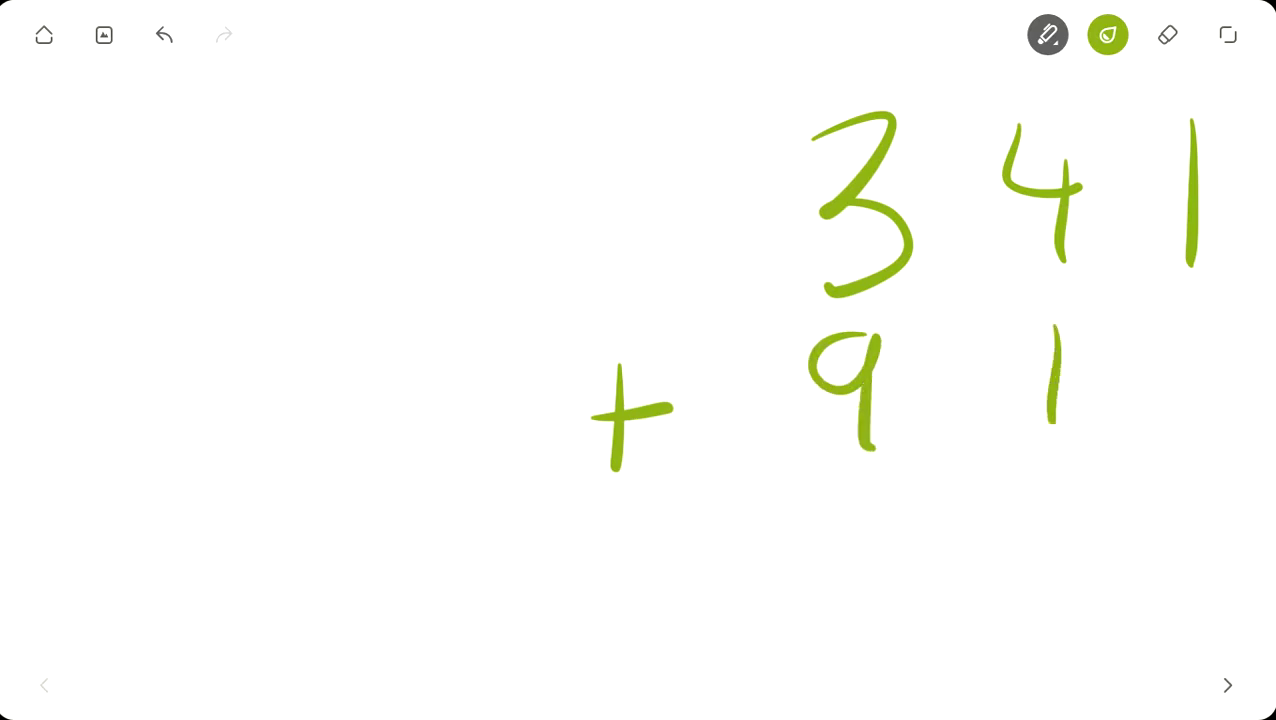
pyautogui.moveTo(1186, 308)
pyautogui.mouseDown()
pyautogui.moveTo(1140, 318)
pyautogui.moveTo(1180, 436)
pyautogui.mouseUp()
pyautogui.moveTo(792, 491); pyautogui.dragTo(1272, 460)
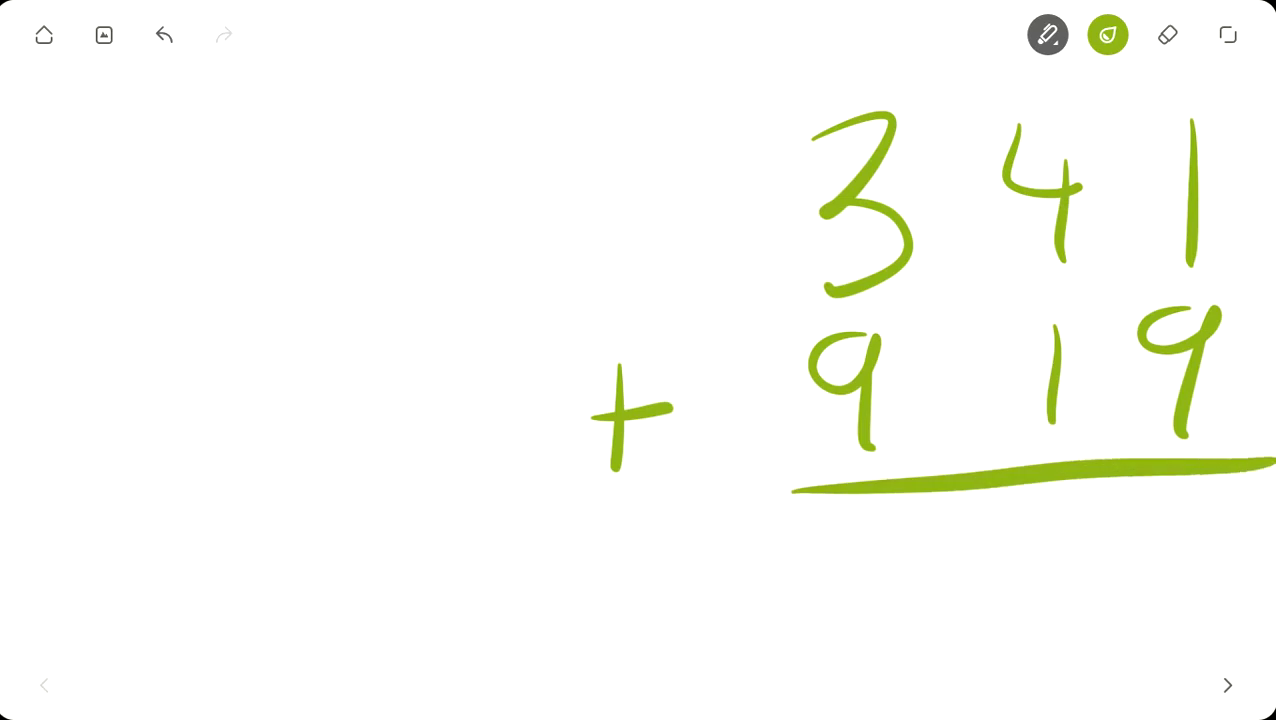
pyautogui.moveTo(1110, 112)
pyautogui.mouseDown()
pyautogui.moveTo(1120, 430)
pyautogui.moveTo(1262, 100)
pyautogui.moveTo(1250, 456)
pyautogui.moveTo(960, 98)
pyautogui.moveTo(948, 438)
pyautogui.mouseUp()
# Box the 3 and 9 column, note 10, write 0 and 6 with carry marks in the tens.
pyautogui.moveTo(948, 97)
pyautogui.mouseDown()
pyautogui.moveTo(906, 78)
pyautogui.moveTo(740, 130)
pyautogui.moveTo(770, 512)
pyautogui.mouseUp()
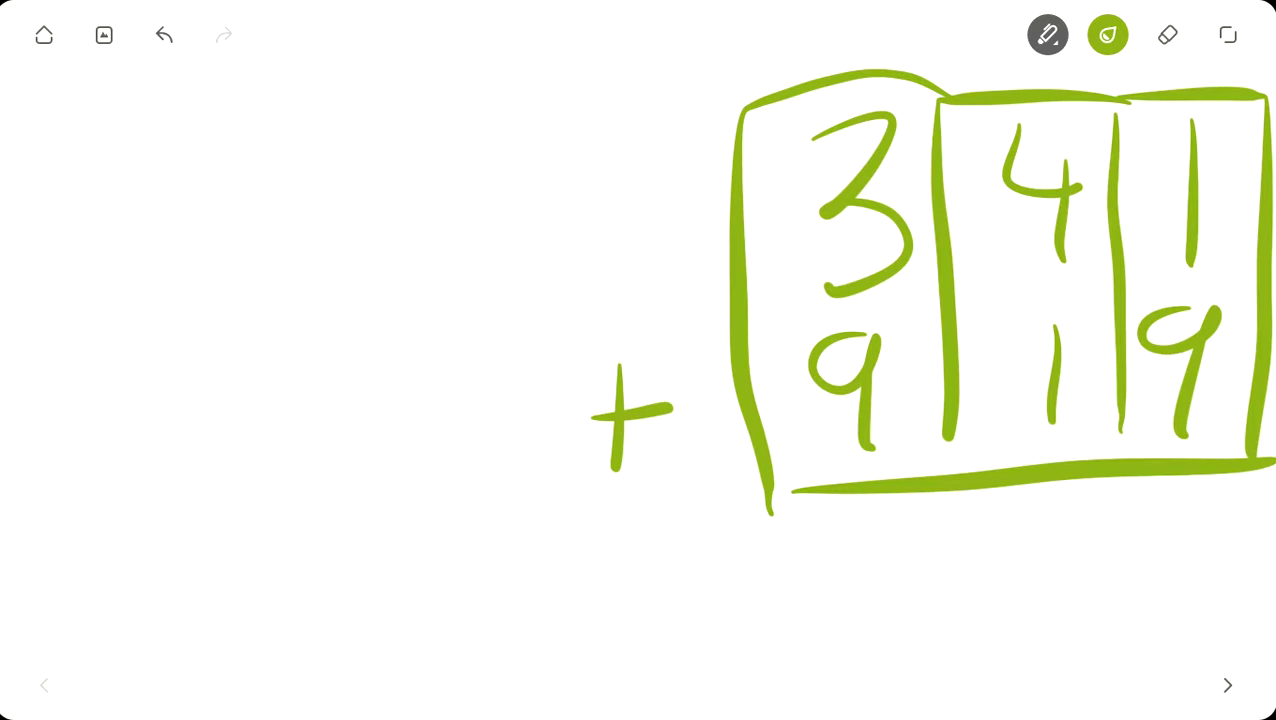
pyautogui.moveTo(368, 180); pyautogui.dragTo(381, 266)
pyautogui.moveTo(466, 164); pyautogui.dragTo(535, 117)
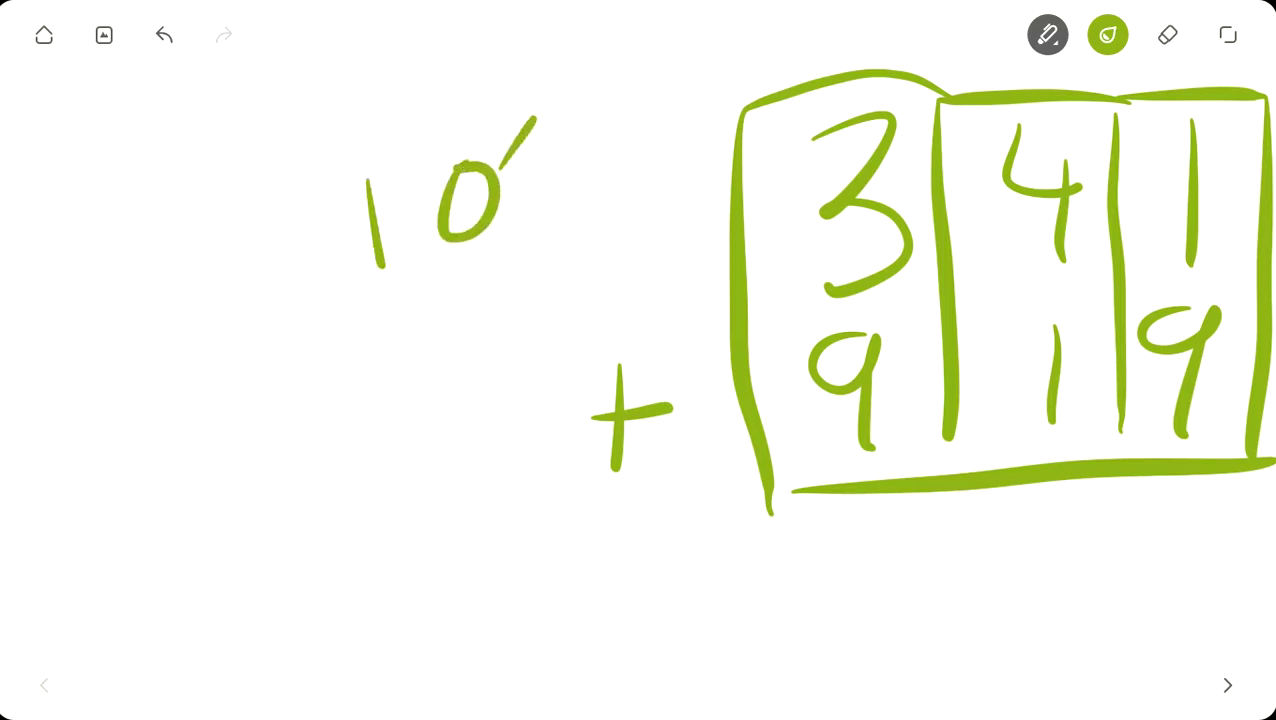
pyautogui.moveTo(1210, 508)
pyautogui.mouseDown()
pyautogui.moveTo(1170, 575)
pyautogui.moveTo(1215, 510)
pyautogui.mouseUp()
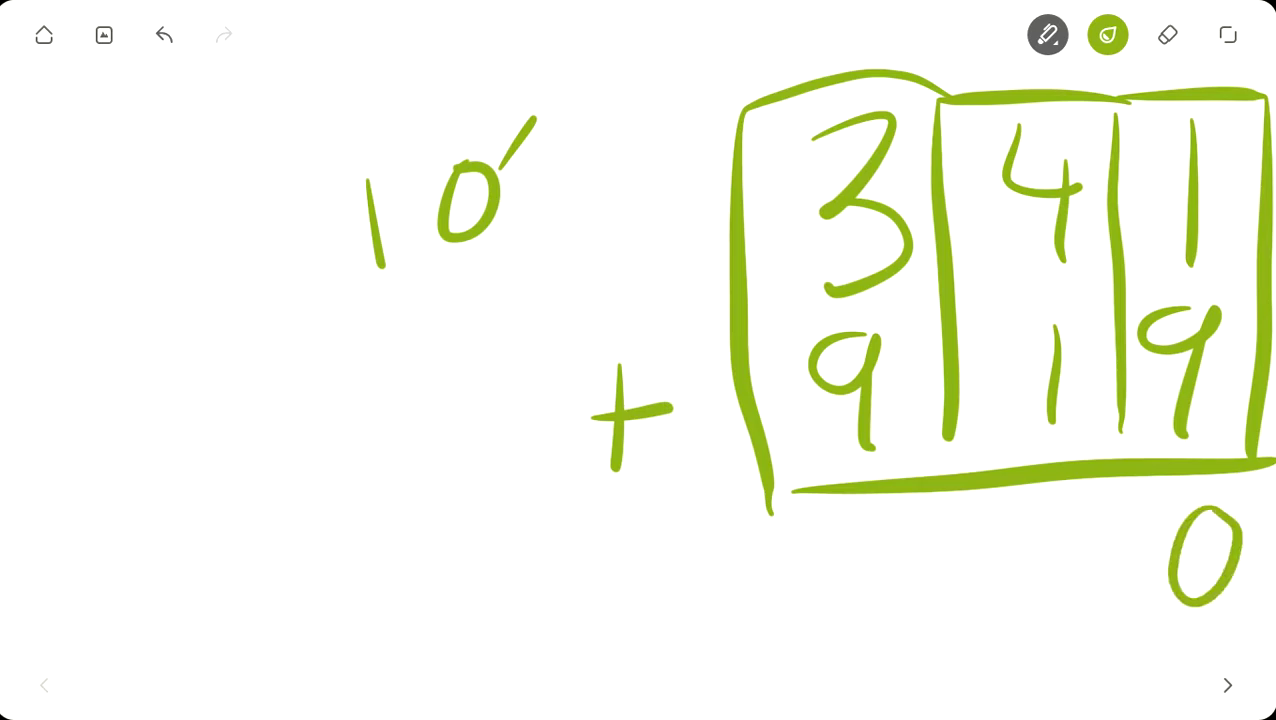
pyautogui.moveTo(1001, 60); pyautogui.dragTo(1003, 90)
pyautogui.moveTo(1003, 276); pyautogui.dragTo(1068, 270)
pyautogui.moveTo(1010, 431); pyautogui.dragTo(1086, 426)
pyautogui.moveTo(1075, 505)
pyautogui.mouseDown()
pyautogui.moveTo(1010, 585)
pyautogui.moveTo(1014, 575)
pyautogui.mouseUp()
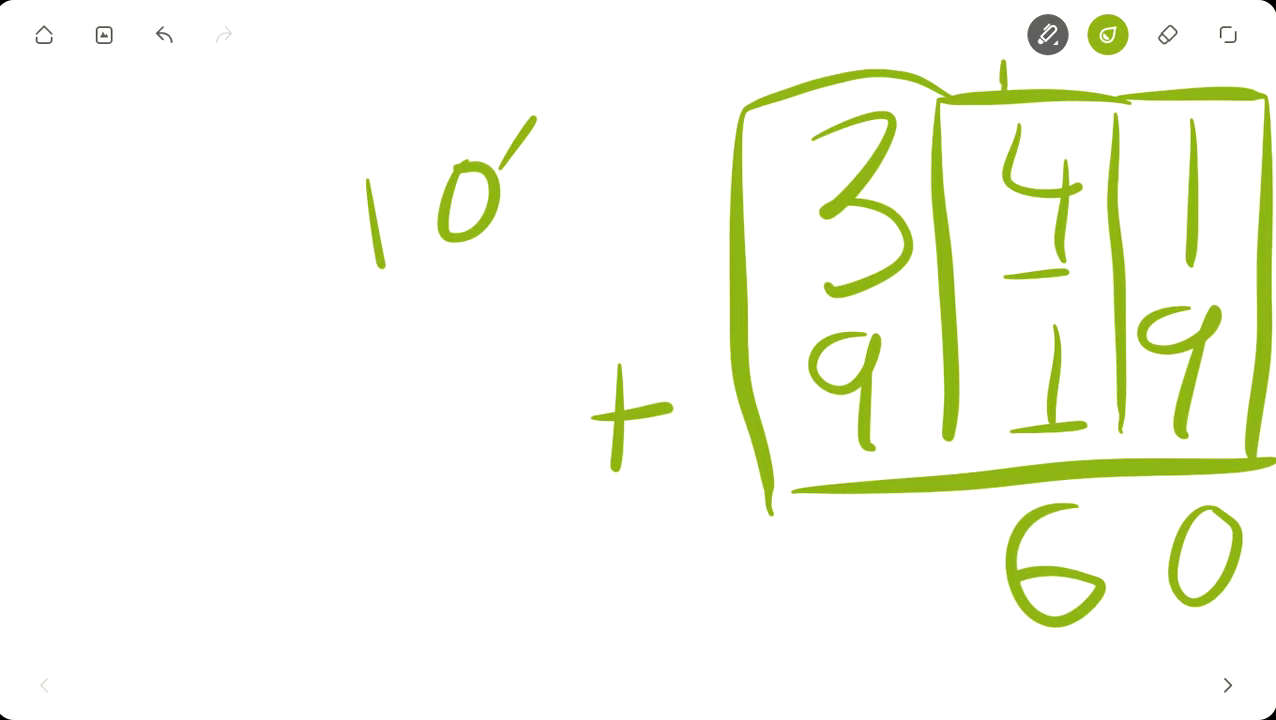
# Write the leading 1, 2 and comma to complete 1,260, then select the eraser.
pyautogui.moveTo(733, 531); pyautogui.dragTo(738, 688)
pyautogui.moveTo(822, 530)
pyautogui.mouseDown()
pyautogui.moveTo(812, 660)
pyautogui.moveTo(956, 652)
pyautogui.mouseUp()
pyautogui.moveTo(797, 633); pyautogui.dragTo(772, 690)
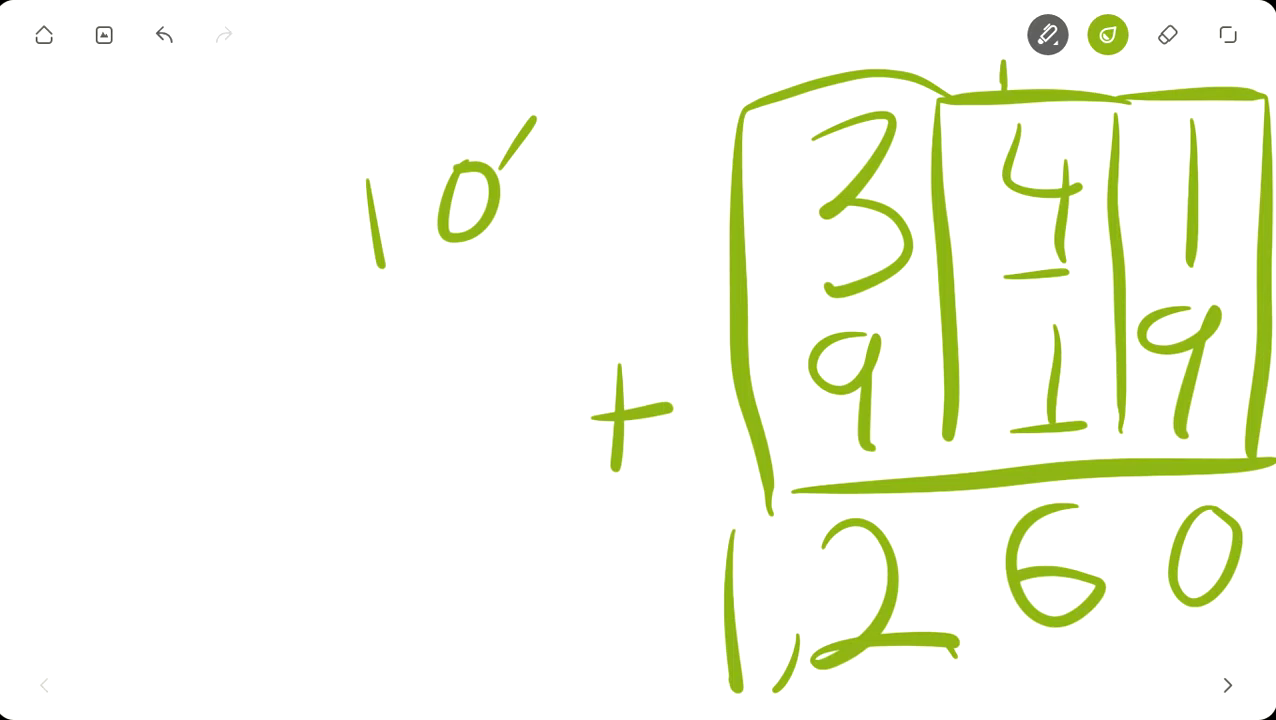
pyautogui.click(1167, 35)
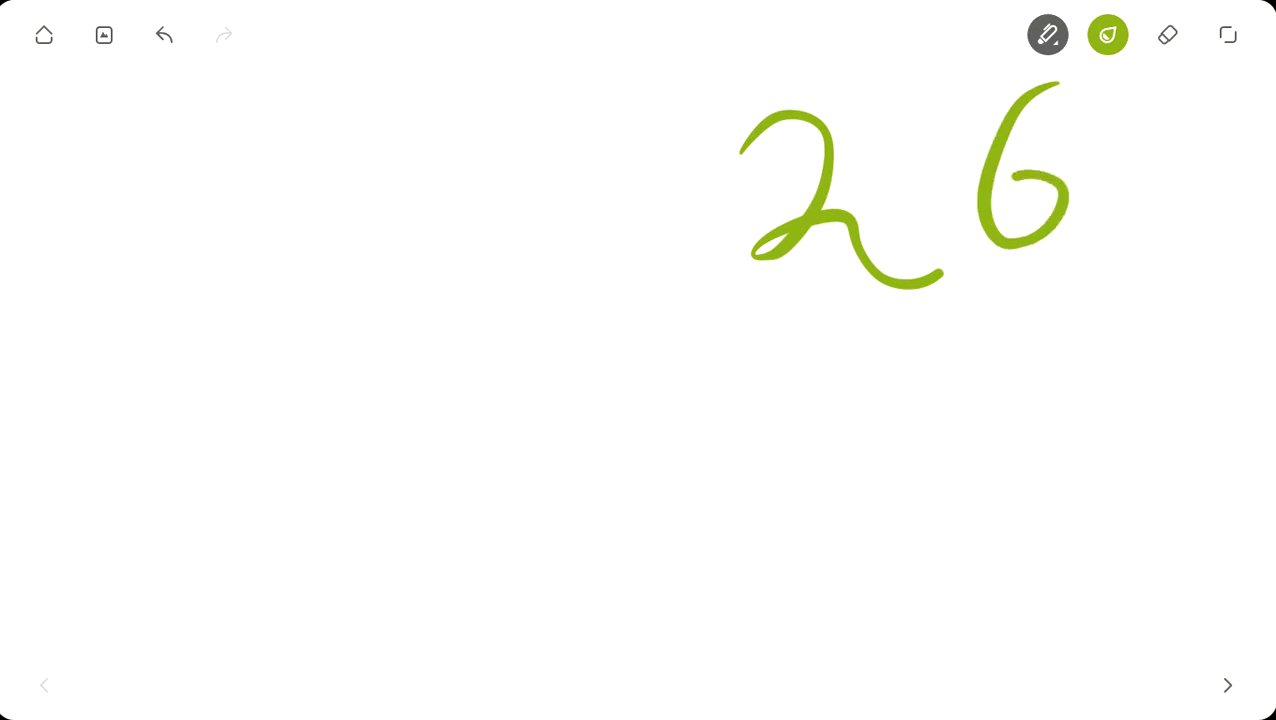
# Complete 261, write 197 below it, and draw the sum line underneath.
pyautogui.moveTo(1188, 94); pyautogui.dragTo(1178, 268)
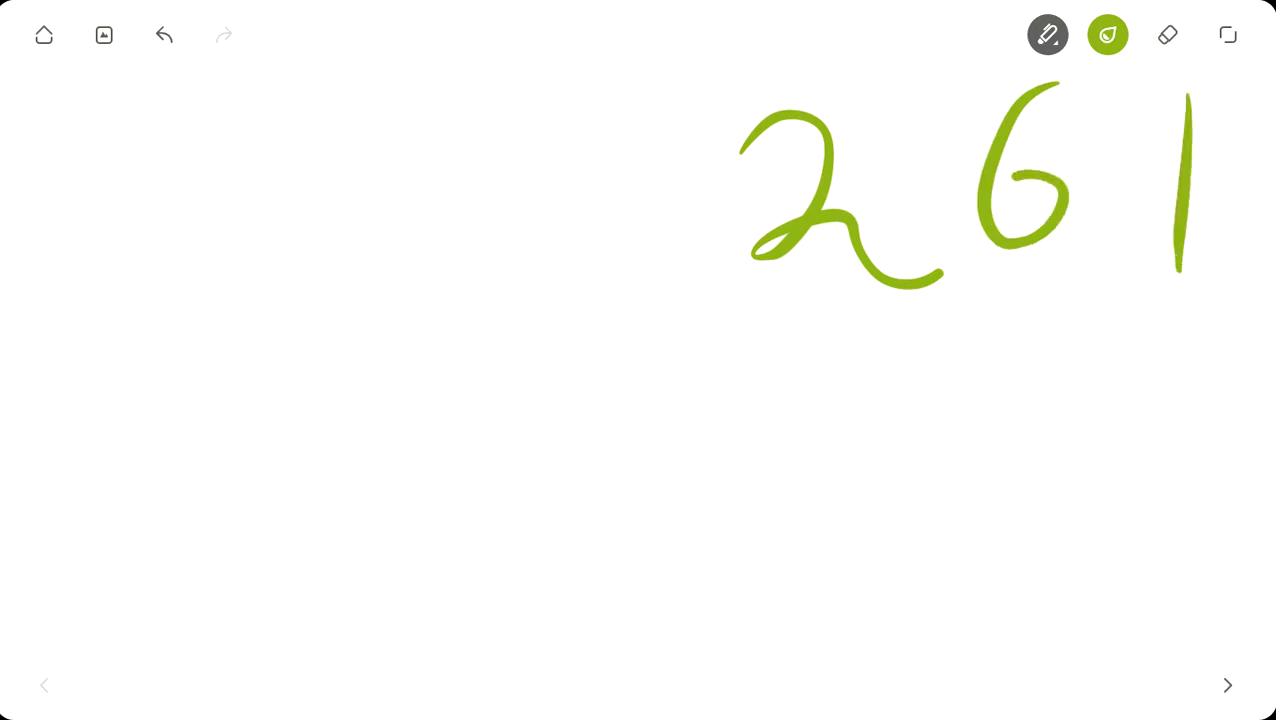
pyautogui.moveTo(1133, 335)
pyautogui.mouseDown()
pyautogui.moveTo(1196, 350)
pyautogui.moveTo(1160, 468)
pyautogui.mouseUp()
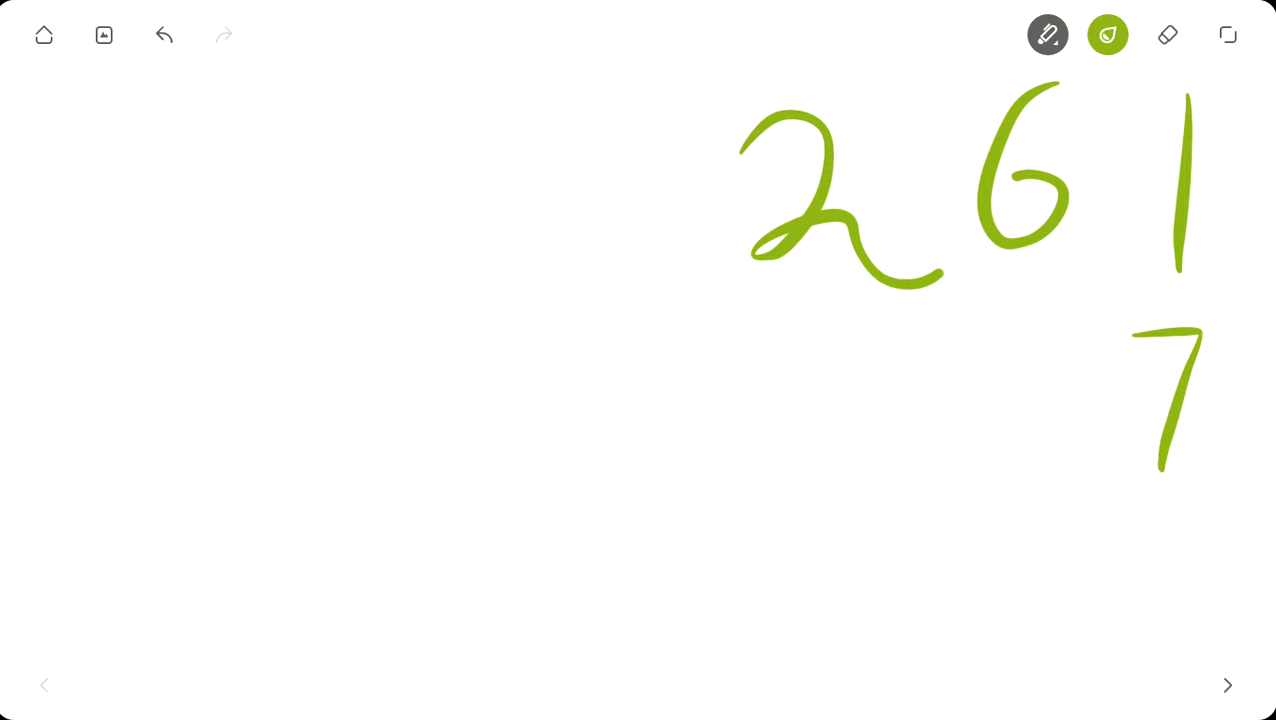
pyautogui.moveTo(1040, 318)
pyautogui.mouseDown()
pyautogui.moveTo(988, 345)
pyautogui.moveTo(1028, 465)
pyautogui.mouseUp()
pyautogui.moveTo(825, 326); pyautogui.dragTo(826, 474)
pyautogui.moveTo(703, 512); pyautogui.dragTo(1257, 515)
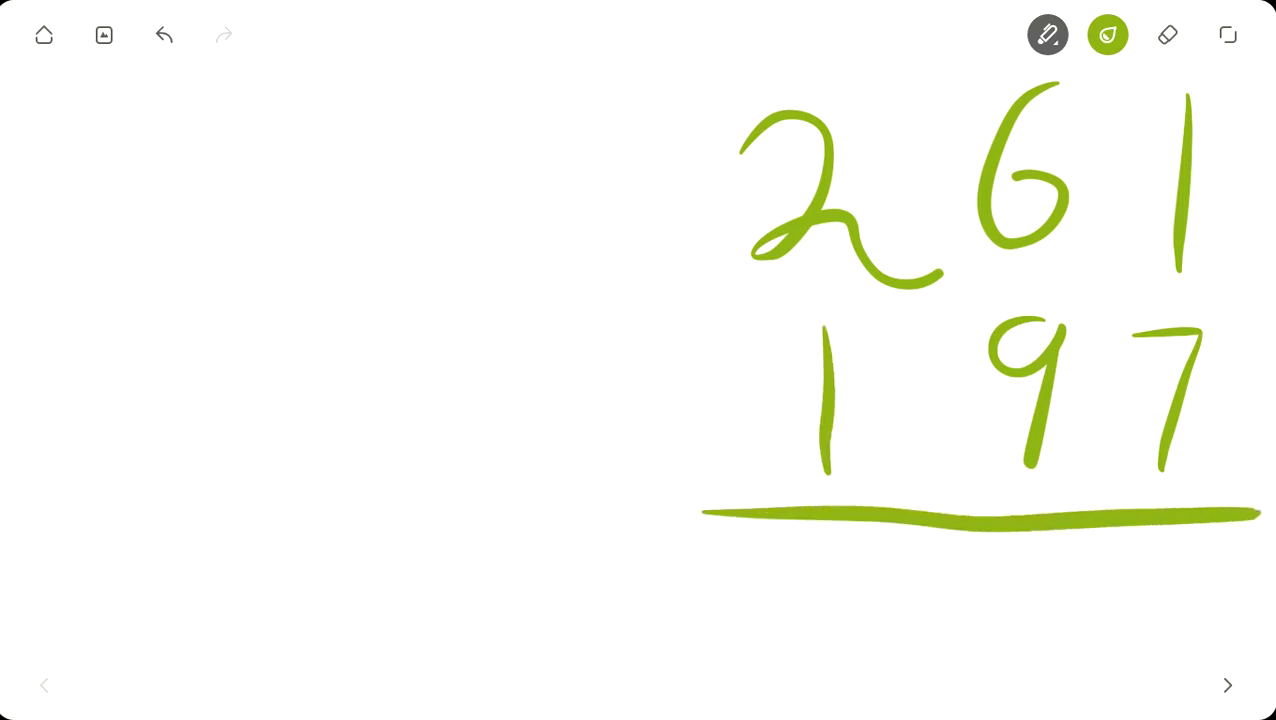
# Add the plus sign, write 8 as the ones digit, and note 15 with its 5 circled.
pyautogui.moveTo(621, 318); pyautogui.dragTo(632, 488)
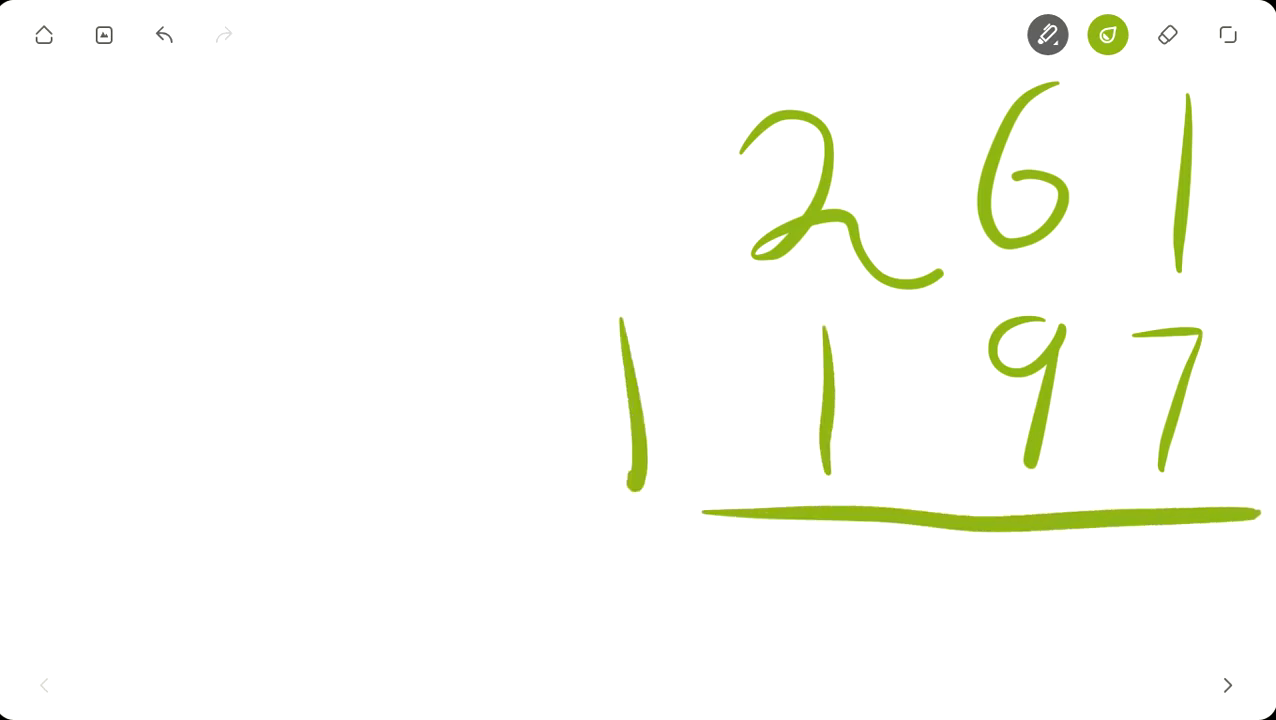
pyautogui.moveTo(572, 392); pyautogui.dragTo(715, 376)
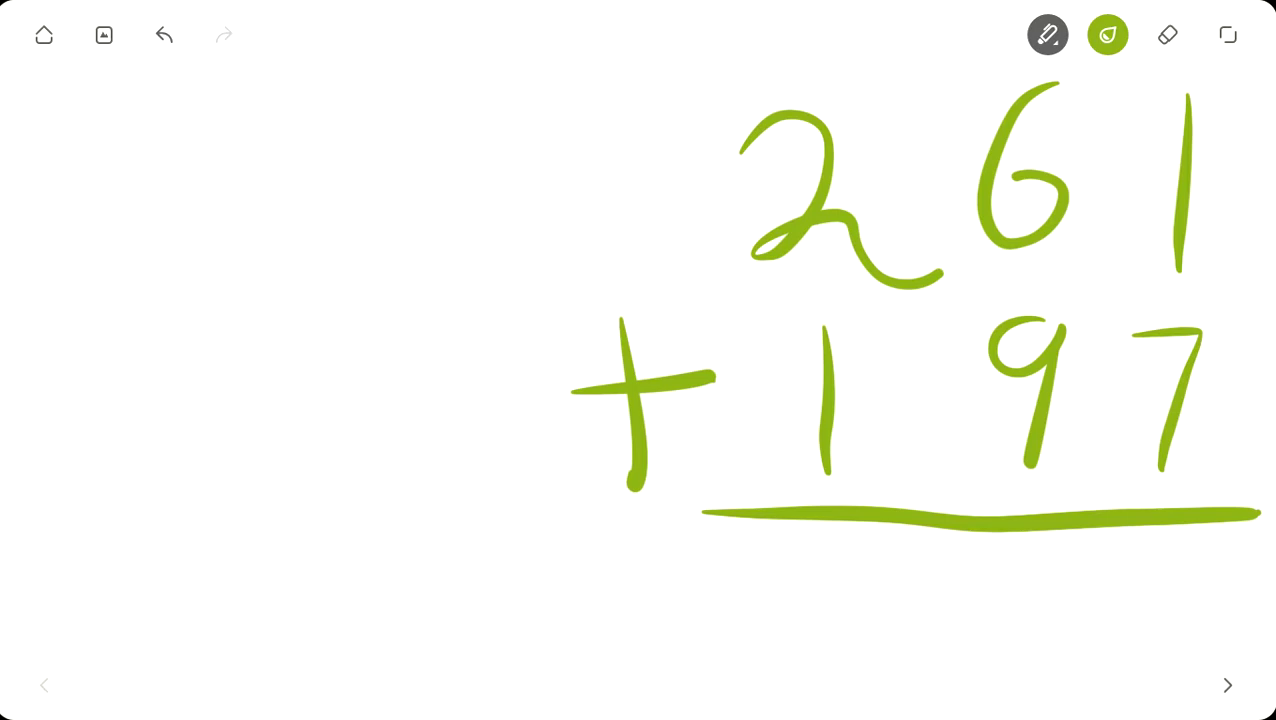
pyautogui.moveTo(1214, 550)
pyautogui.mouseDown()
pyautogui.moveTo(1180, 592)
pyautogui.moveTo(1206, 553)
pyautogui.mouseUp()
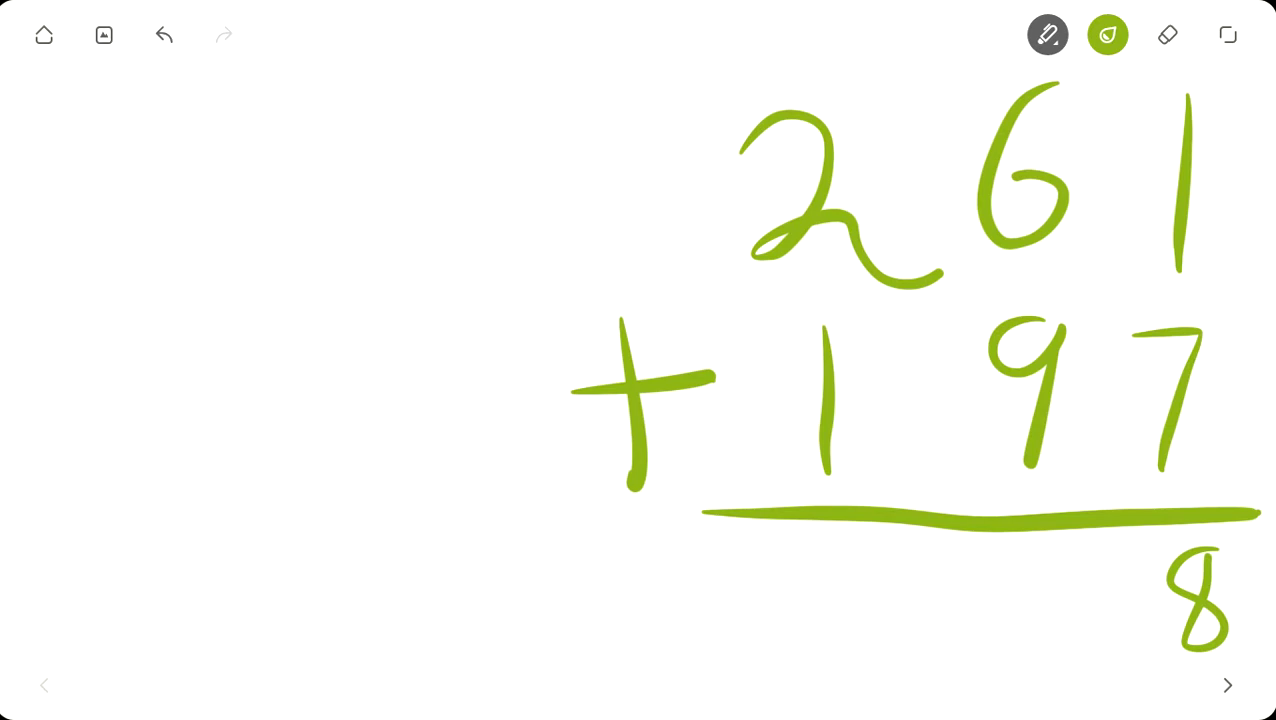
pyautogui.moveTo(361, 113); pyautogui.dragTo(400, 212)
pyautogui.moveTo(472, 66)
pyautogui.mouseDown()
pyautogui.moveTo(436, 95)
pyautogui.moveTo(481, 172)
pyautogui.mouseUp()
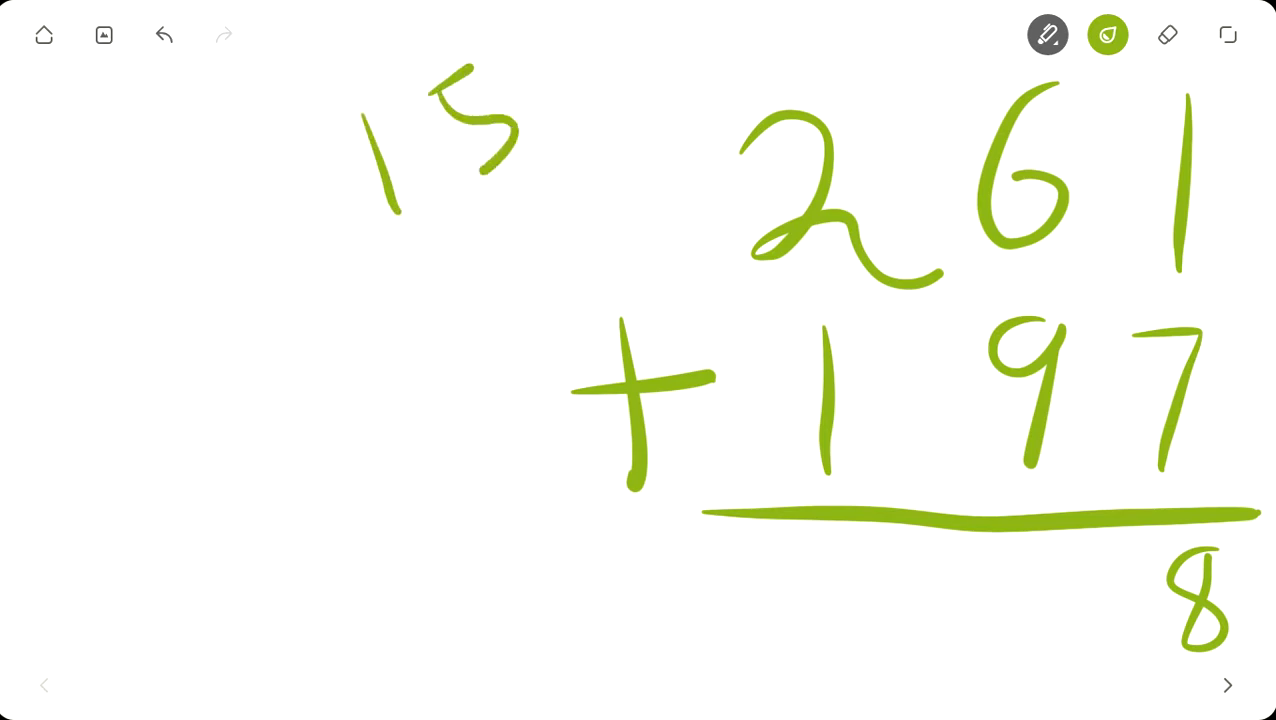
pyautogui.moveTo(414, 80)
pyautogui.mouseDown()
pyautogui.moveTo(424, 180)
pyautogui.moveTo(442, 52)
pyautogui.mouseUp()
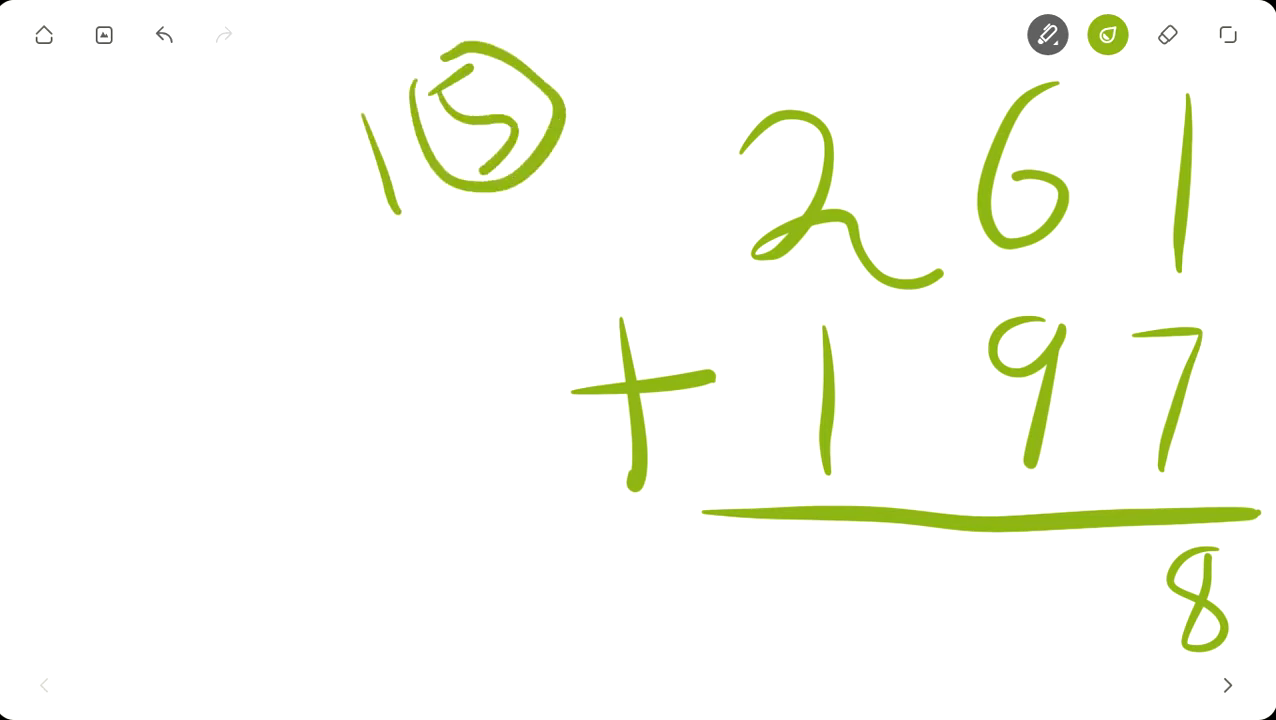
# Write the tens digit 5, add carry marks in the tens column, and write 4 to finish 458.
pyautogui.moveTo(1030, 542)
pyautogui.mouseDown()
pyautogui.moveTo(1076, 538)
pyautogui.moveTo(1082, 610)
pyautogui.moveTo(1000, 632)
pyautogui.mouseUp()
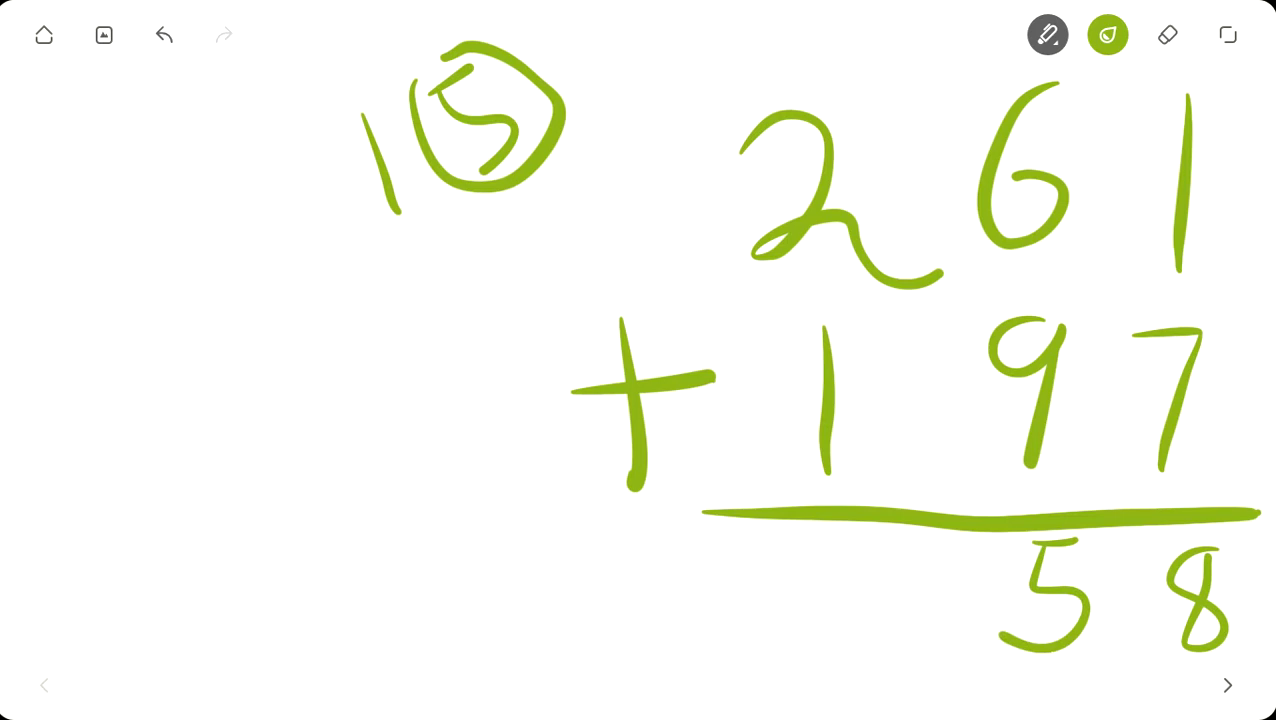
pyautogui.moveTo(792, 38); pyautogui.dragTo(791, 87)
pyautogui.moveTo(836, 58); pyautogui.dragTo(856, 57)
pyautogui.moveTo(854, 173); pyautogui.dragTo(872, 171)
pyautogui.moveTo(866, 397); pyautogui.dragTo(896, 395)
pyautogui.moveTo(800, 543); pyautogui.dragTo(893, 601)
pyautogui.moveTo(856, 557); pyautogui.dragTo(859, 664)
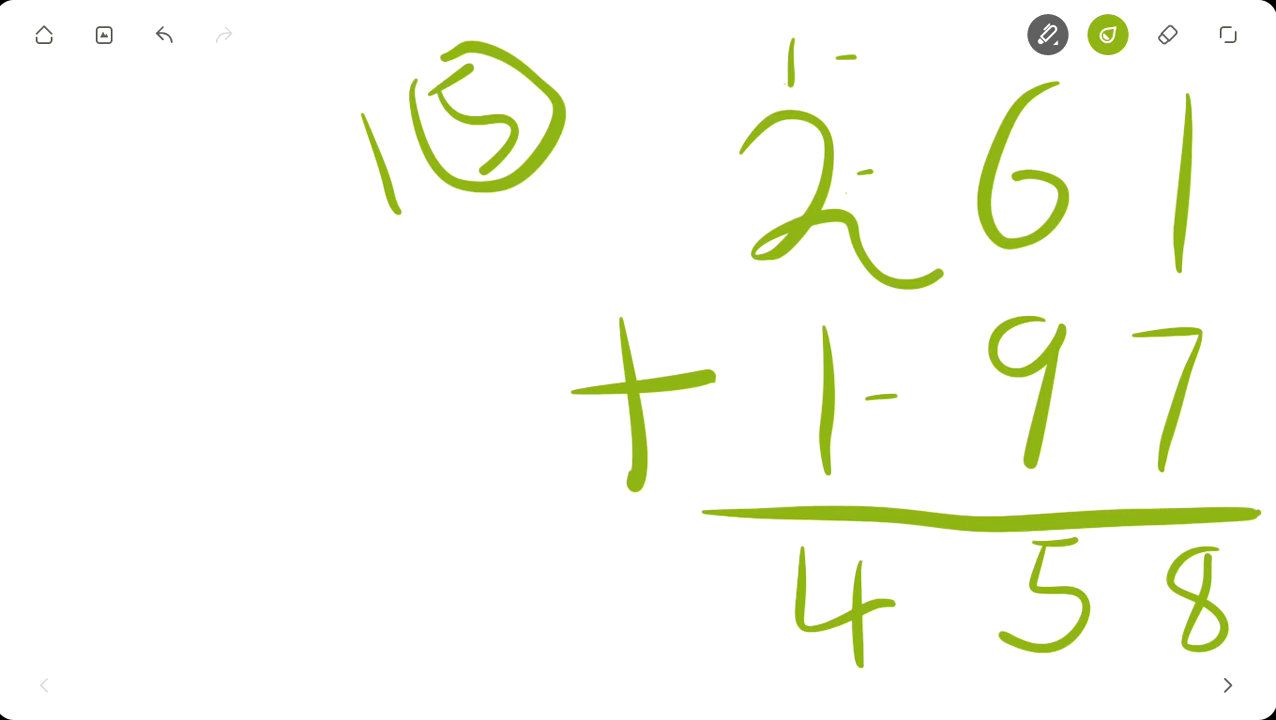
# Switch from the whiteboard to the Chrome browser window with Alt+Tab.
pyautogui.hotkey('alt', 'Tab')
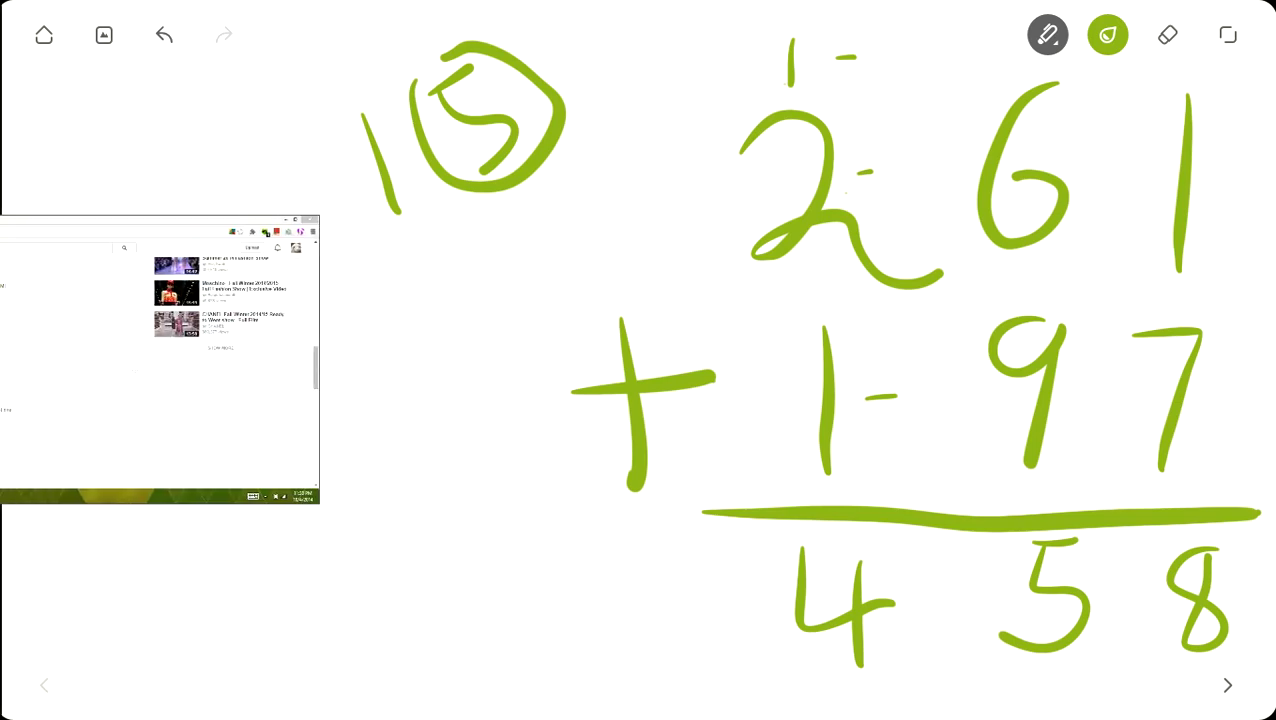